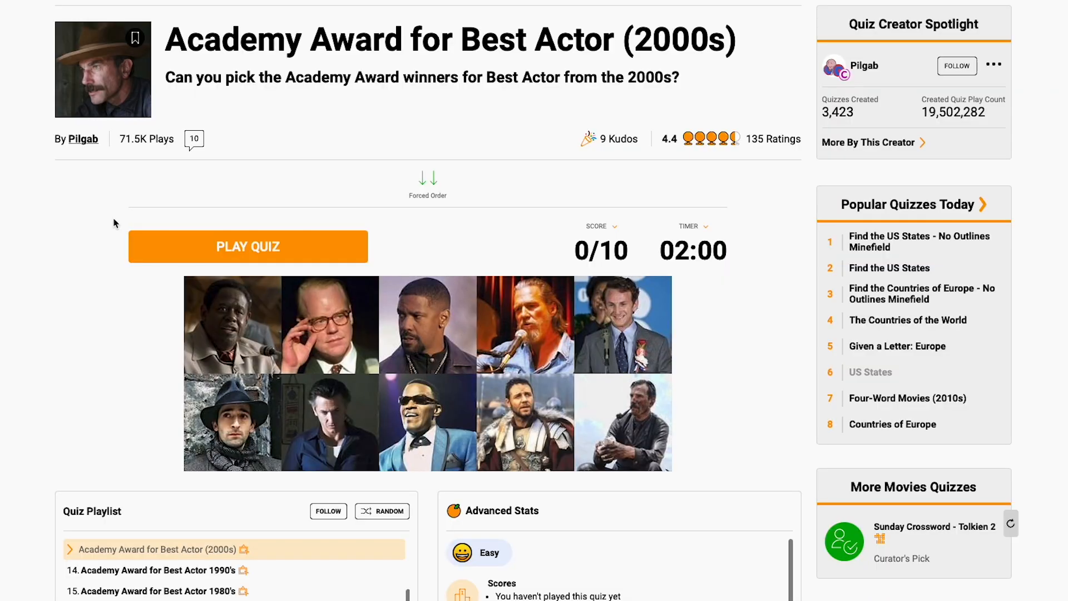
- Start the Academy Award for Best Actor (2000s) quiz and answer the prompts with Russell Crowe, Denzel Washington and Adrien Brody
left_click(231, 244)
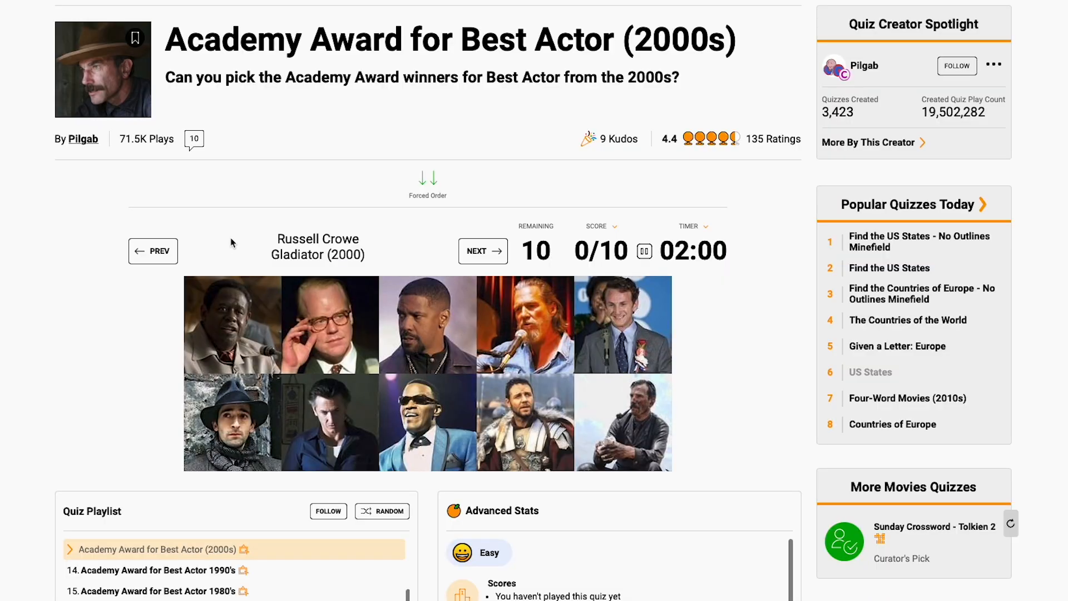
left_click(516, 424)
left_click(426, 329)
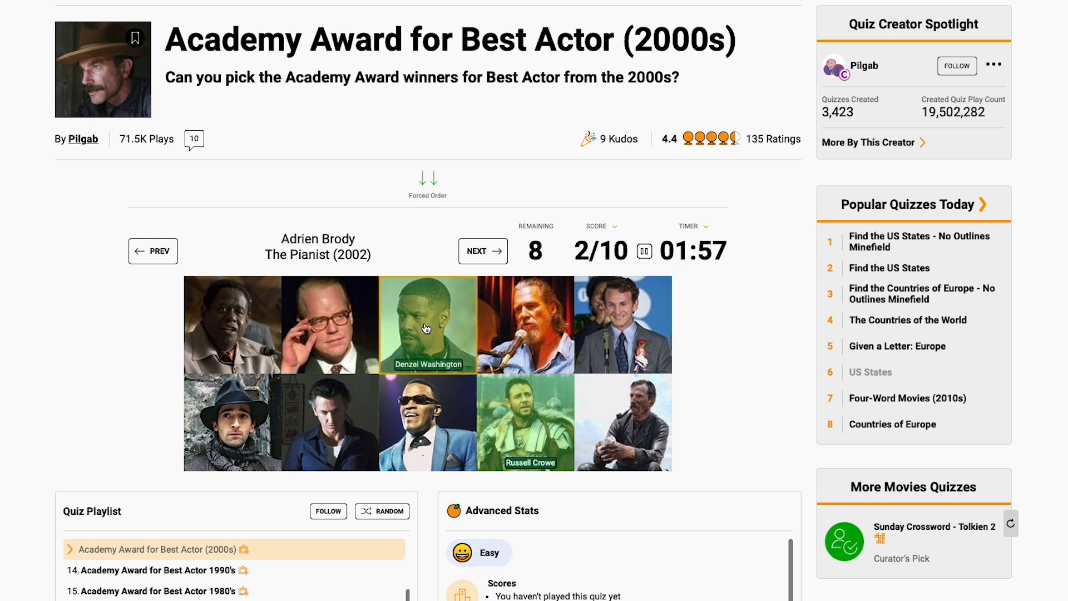
left_click(192, 433)
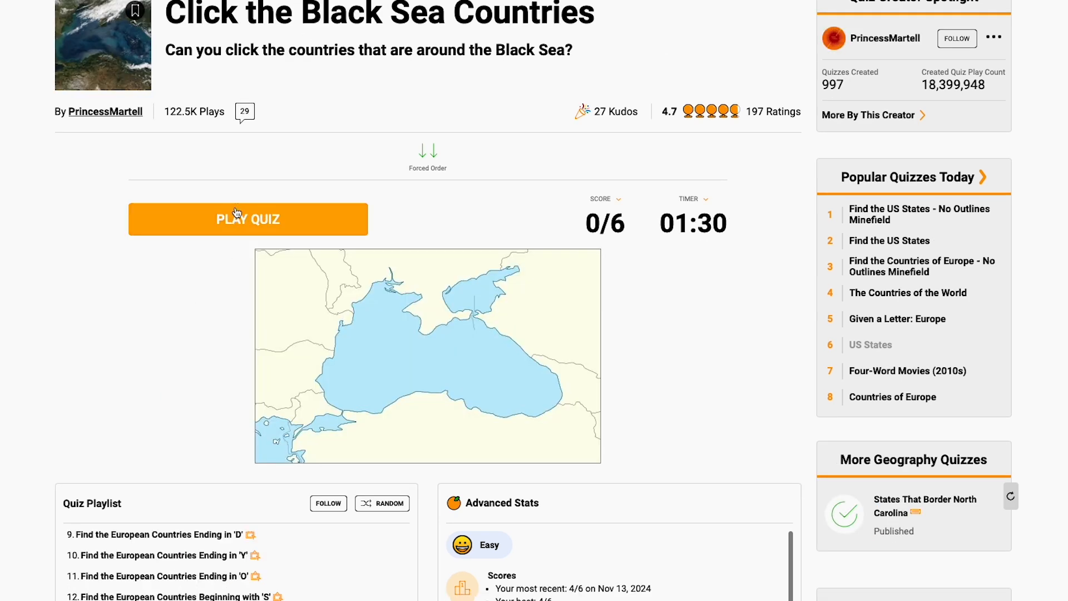
- Start the Black Sea countries quiz and pick Türkiye, Ukraine and the country northeast of the sea on the map
left_click(221, 223)
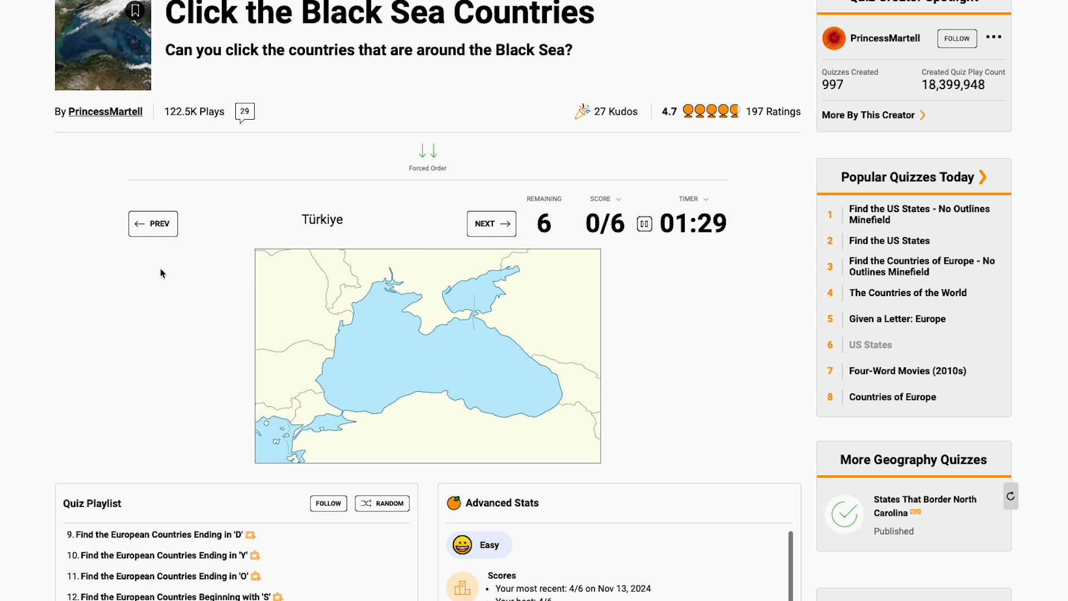
left_click(418, 430)
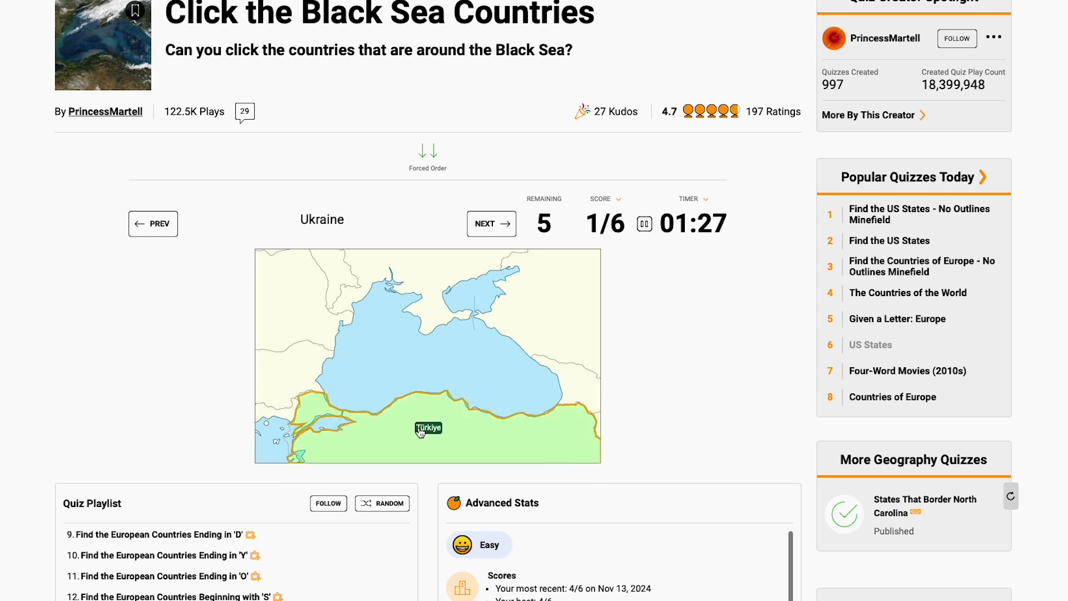
left_click(407, 274)
left_click(588, 303)
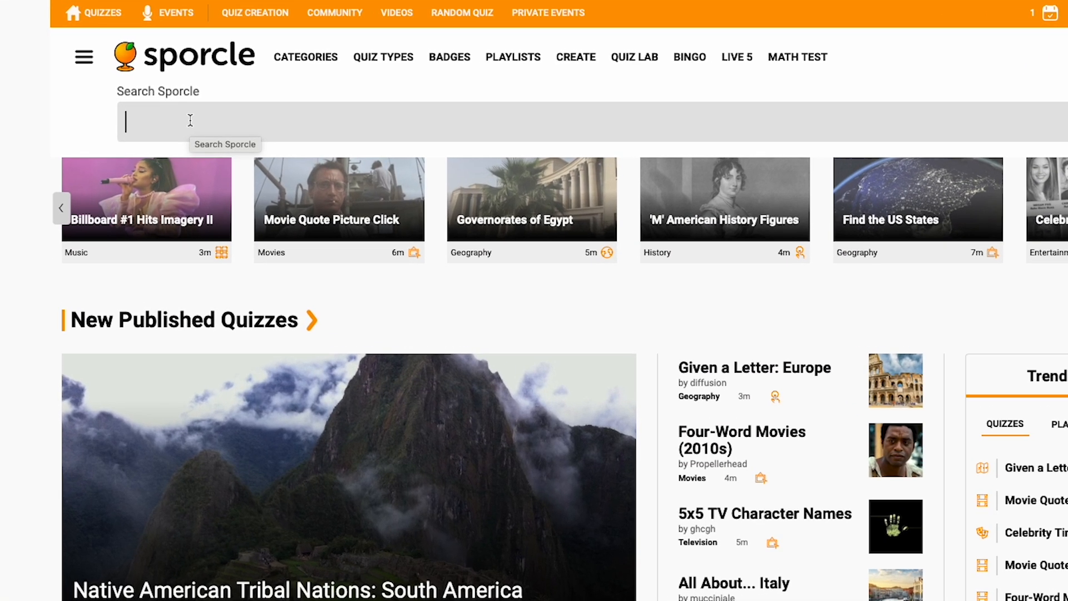
type("pyramid")
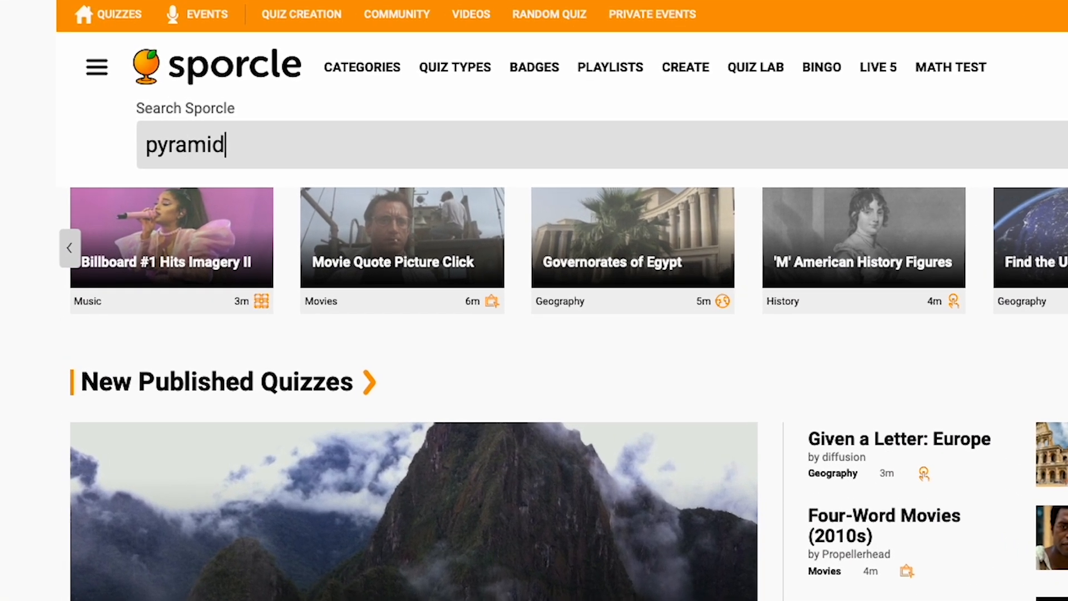
key("BackSpace")
key("BackSpace")
key("BackSpace")
key("BackSpace")
key("BackSpace")
key("BackSpace")
key("BackSpace")
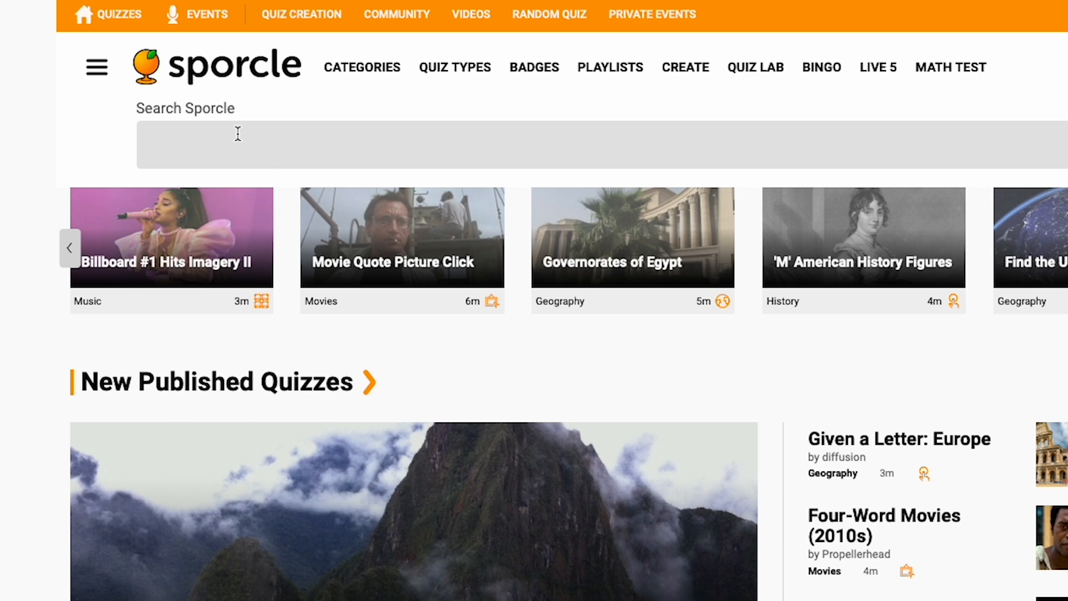
key("Escape")
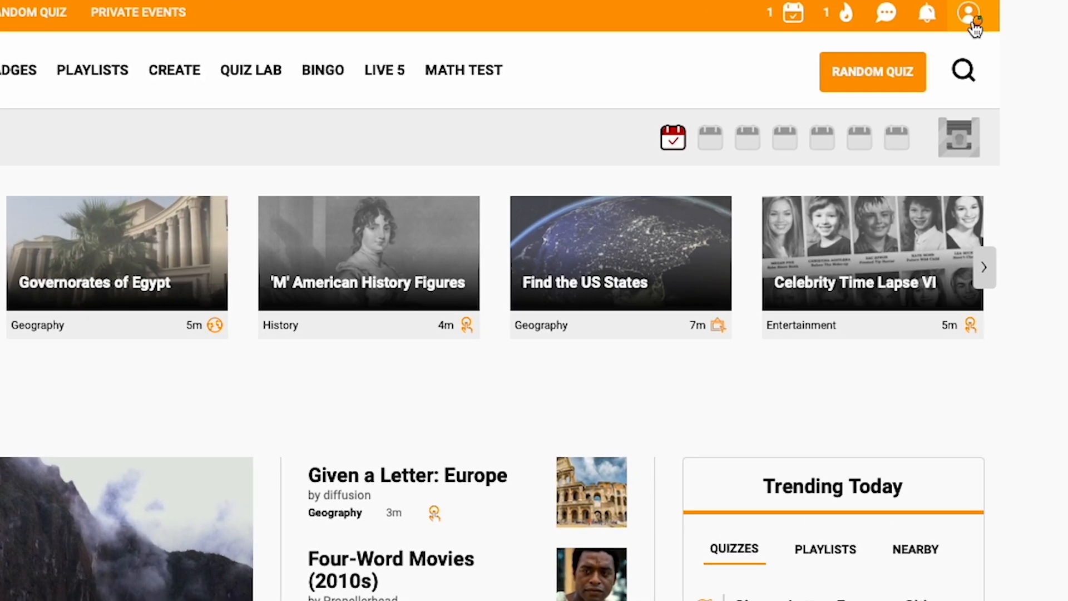
- Go to the quiz management dashboard and start creating a new Sporcle quiz
left_click(1001, 11)
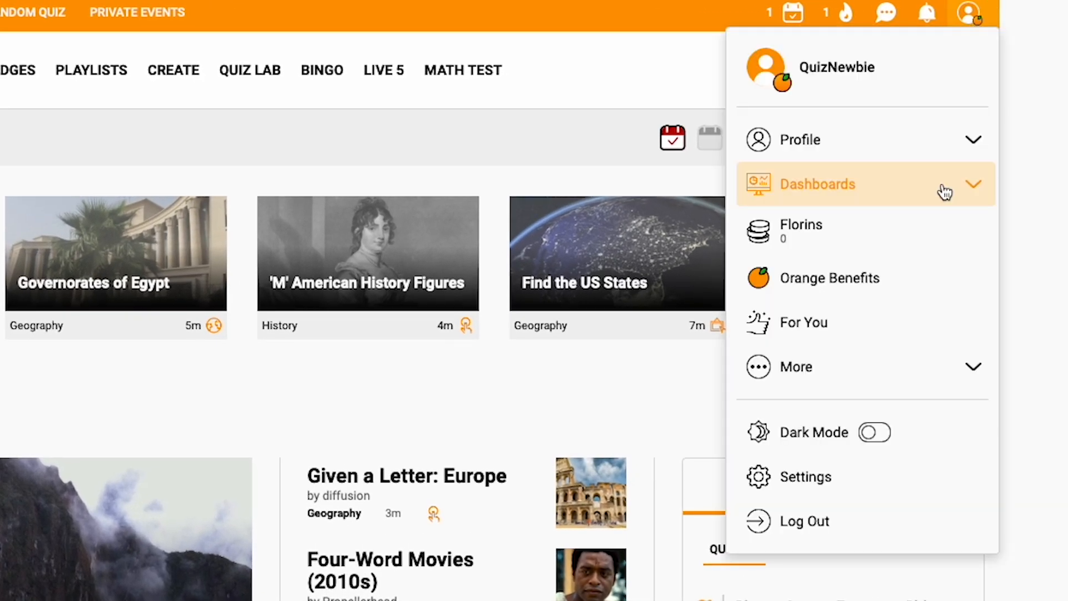
left_click(880, 199)
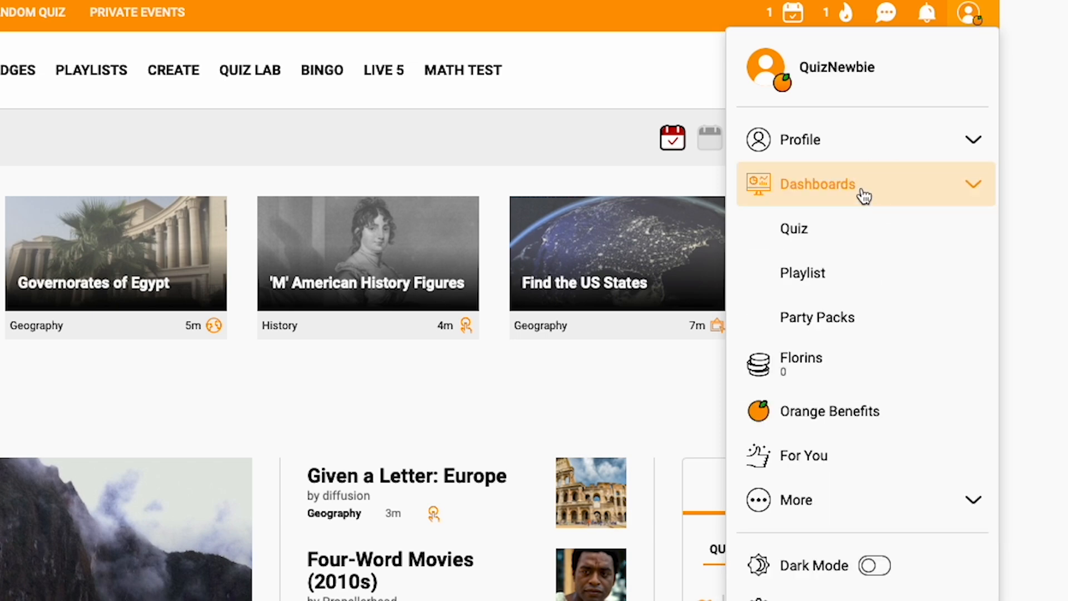
left_click(827, 232)
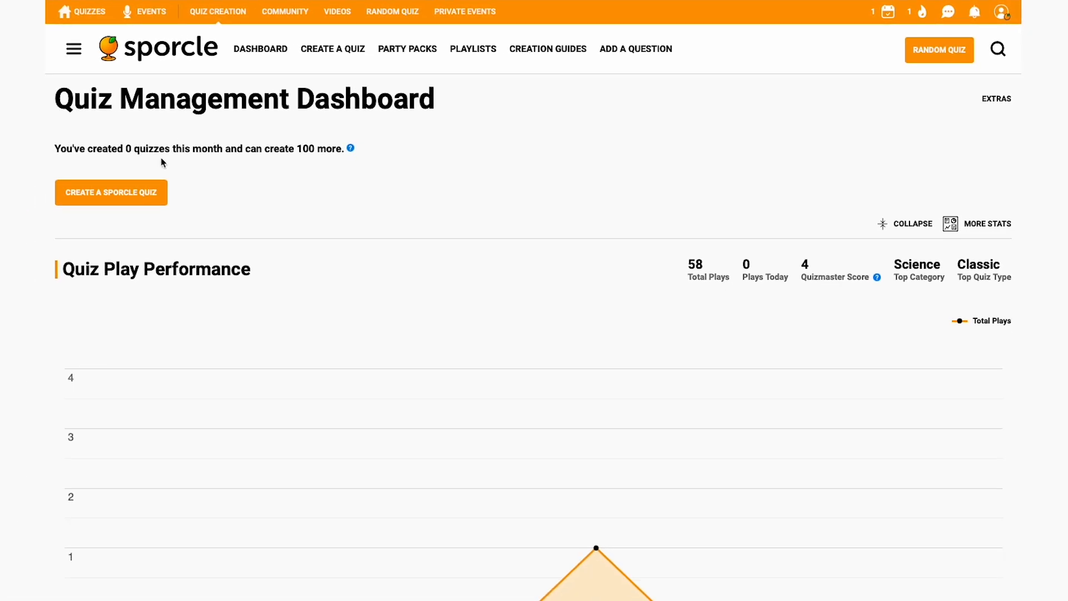
left_click(144, 193)
left_click(134, 186)
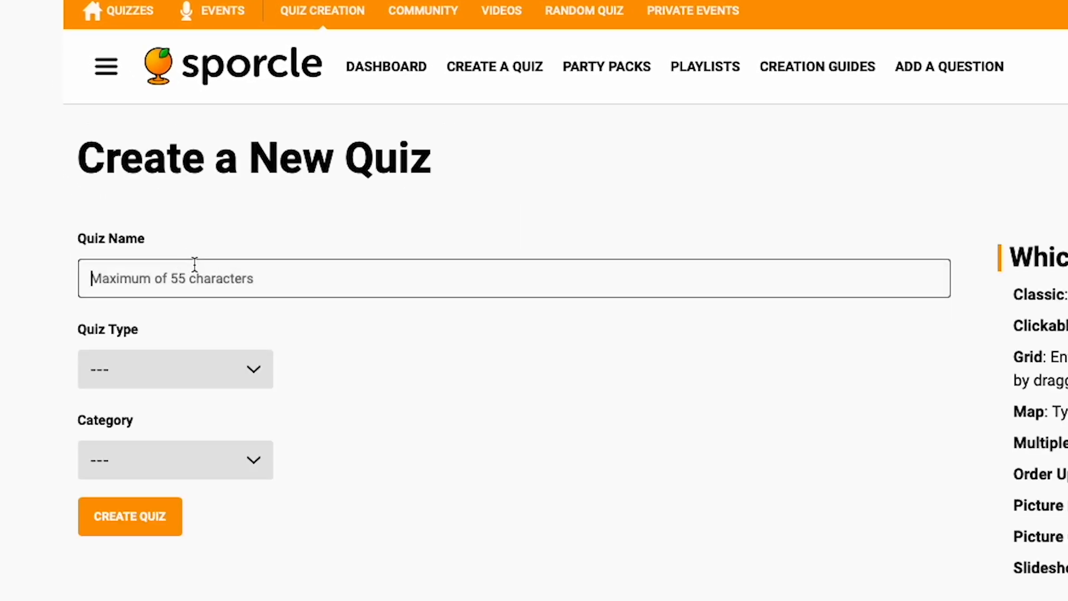
- Create a quiz named "Pyramid Pick" with quiz type Picture Click and category Geography
type("Pyrami")
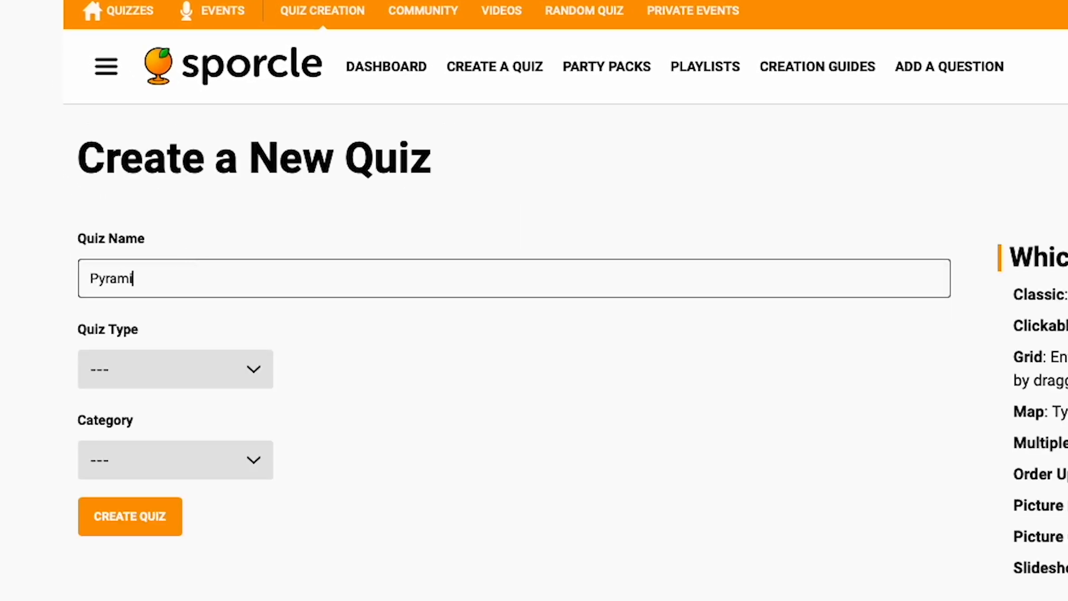
type("d Pick")
left_click(142, 383)
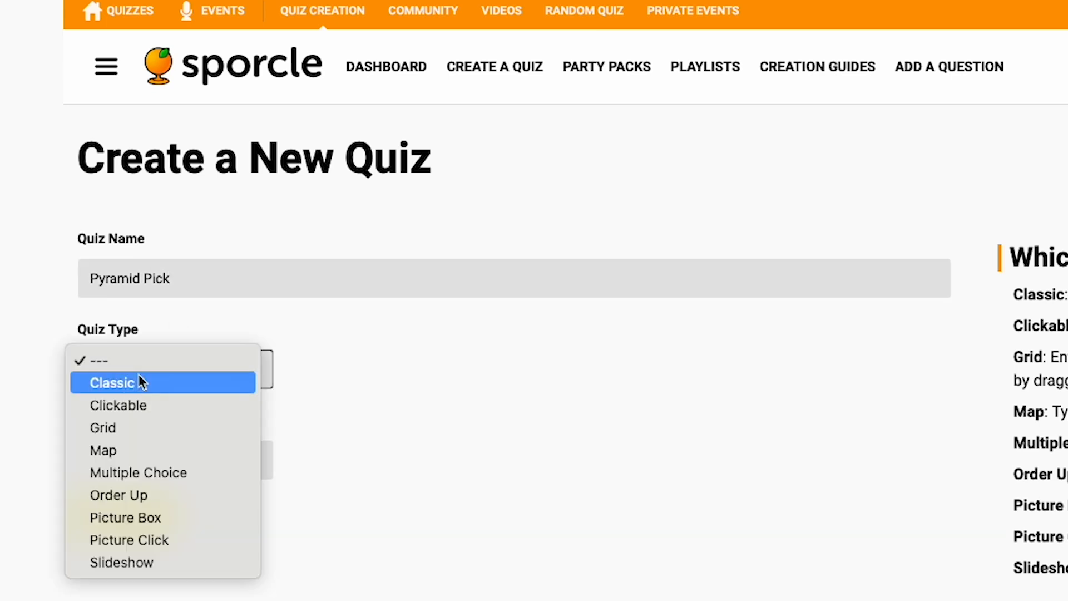
left_click(157, 540)
left_click(158, 480)
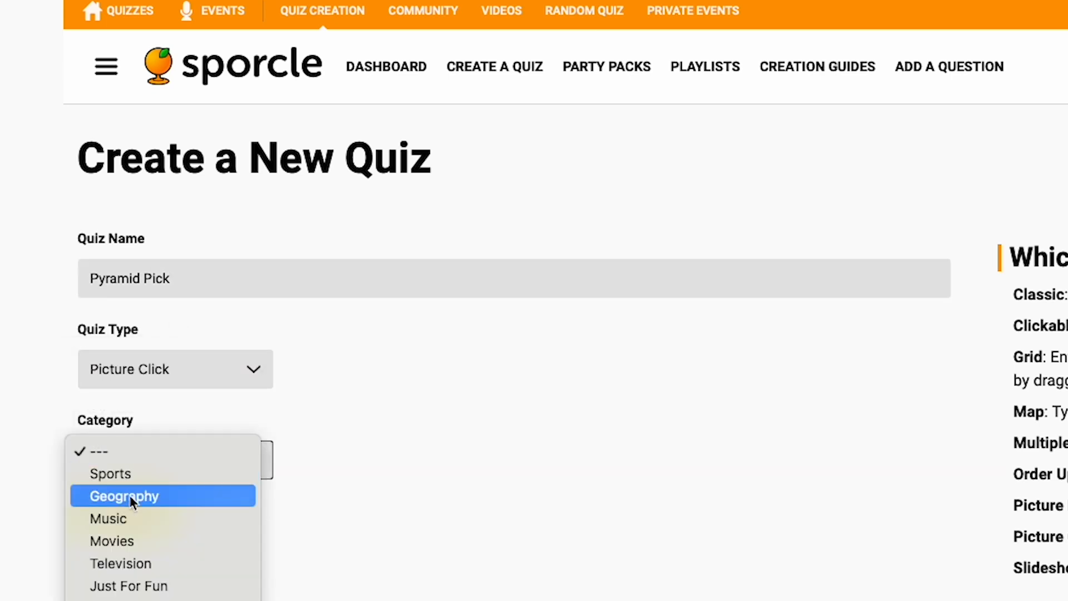
left_click(136, 498)
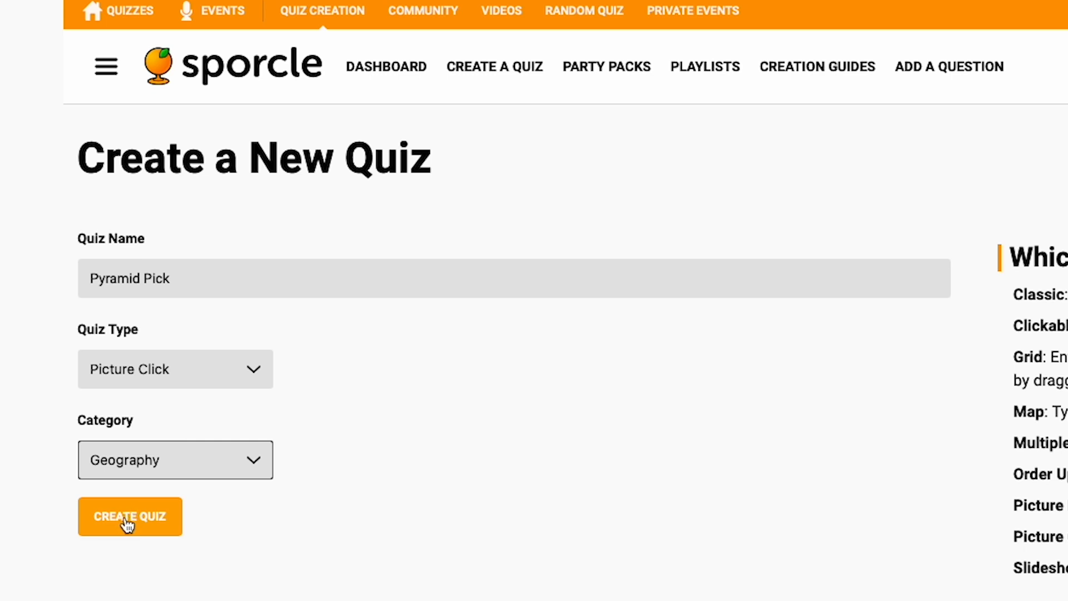
left_click(128, 519)
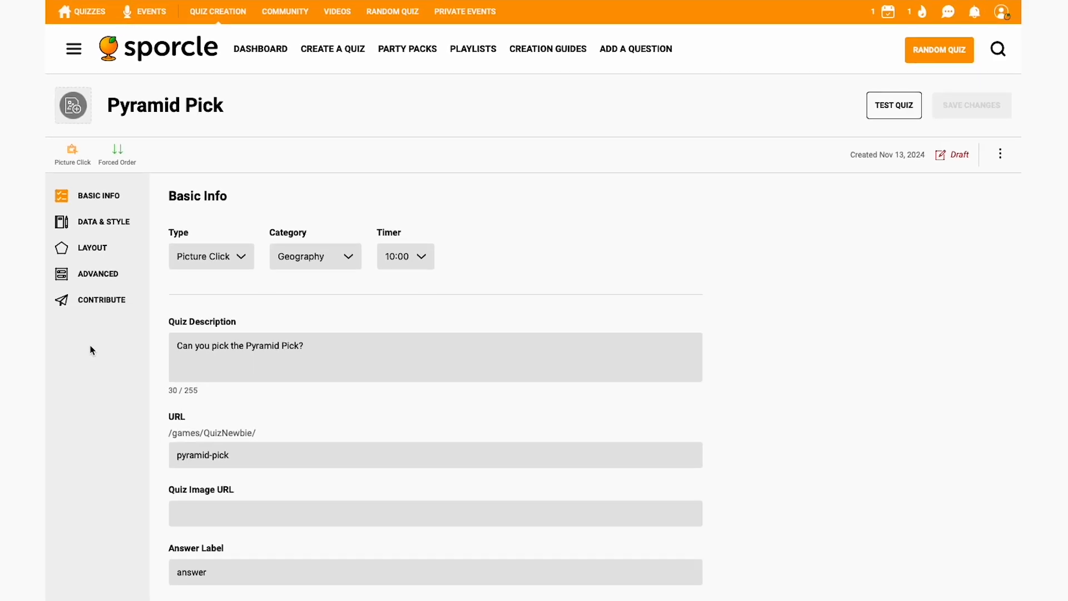
- Set the quiz timer to 01:00 and change the description to "Can you pick the three main pyramids in Giza?"
scroll(113, 341, "down", 2)
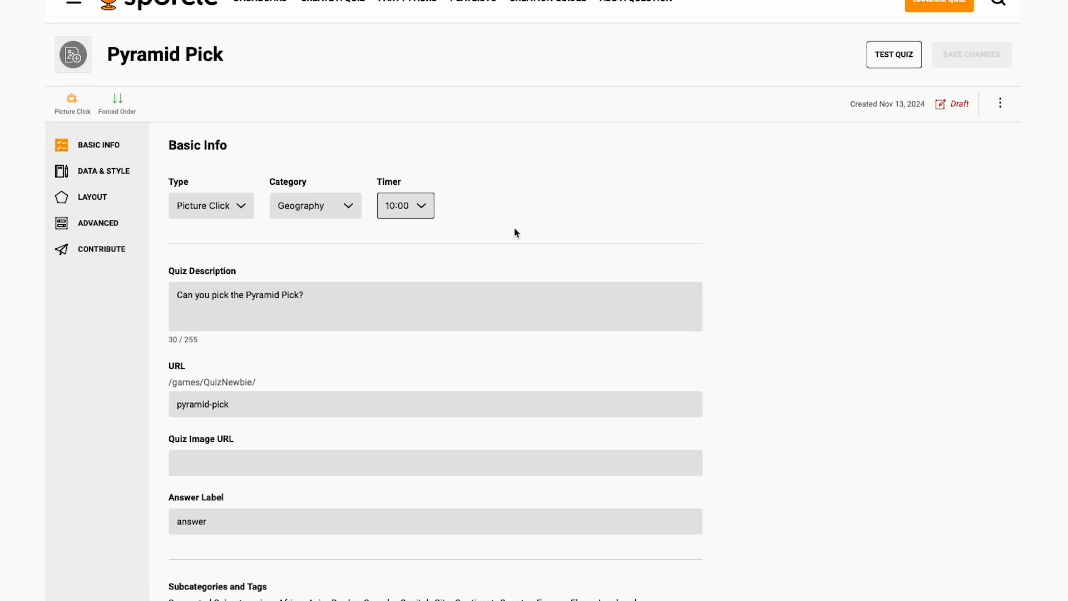
left_click(418, 209)
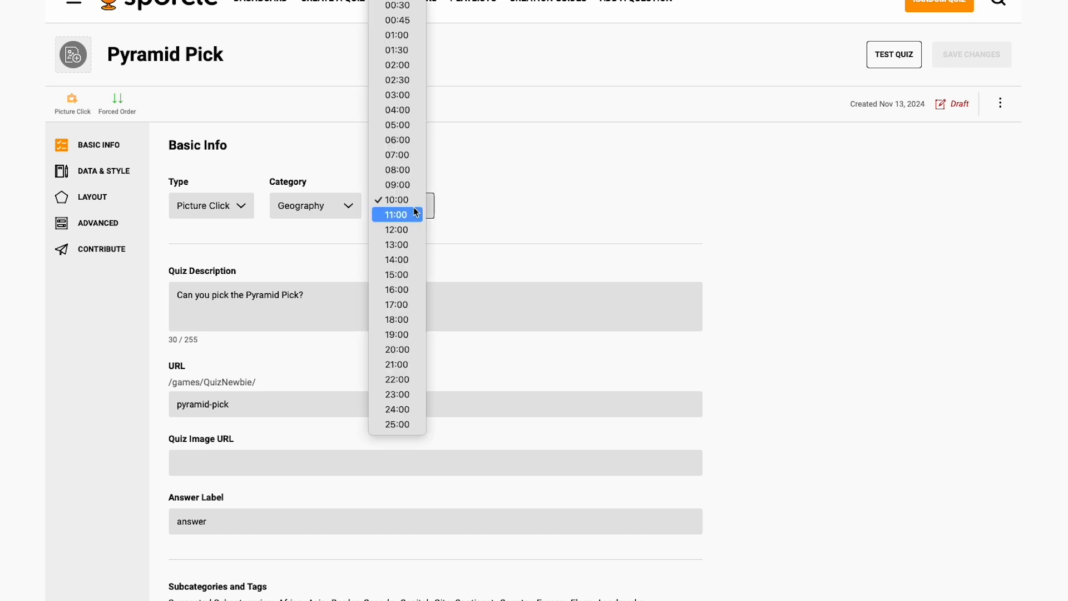
left_click(397, 35)
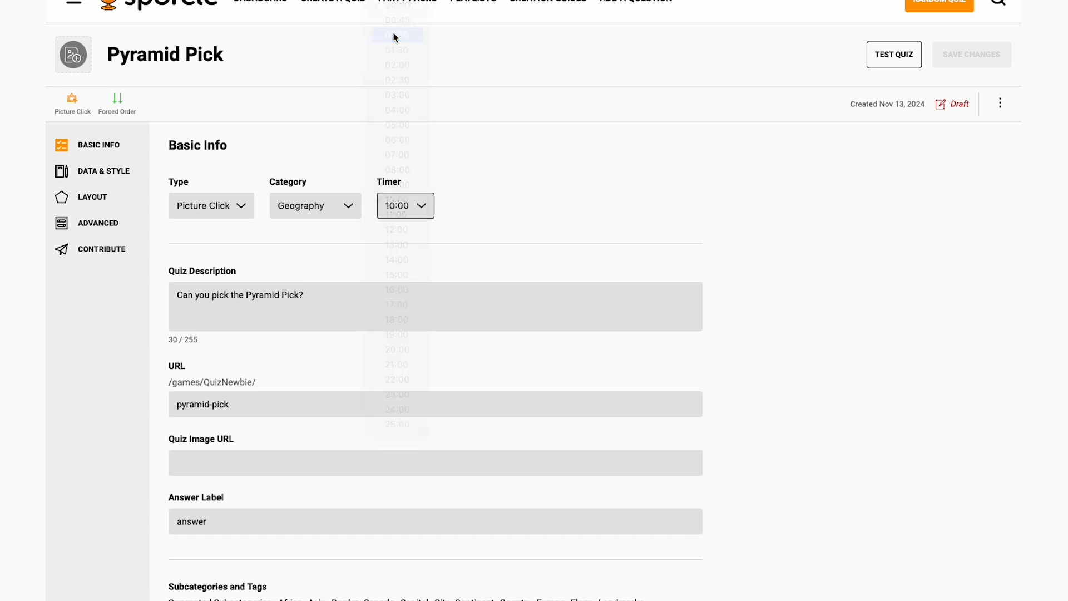
scroll(442, 144, "down", 1)
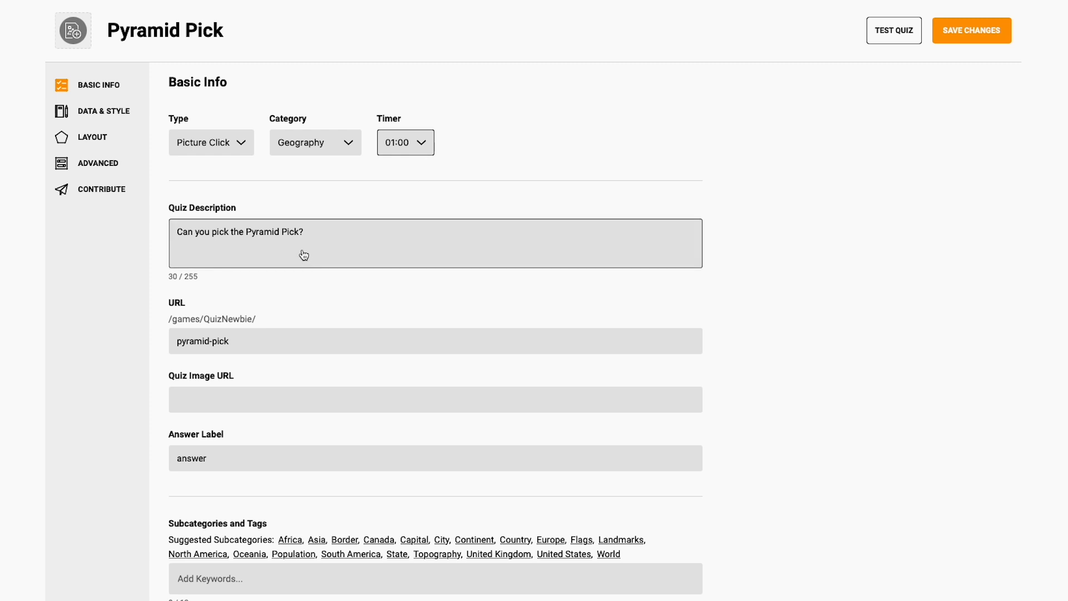
left_click(240, 231)
left_click_drag(319, 232, 248, 231)
type("three main pyramids in Giza?")
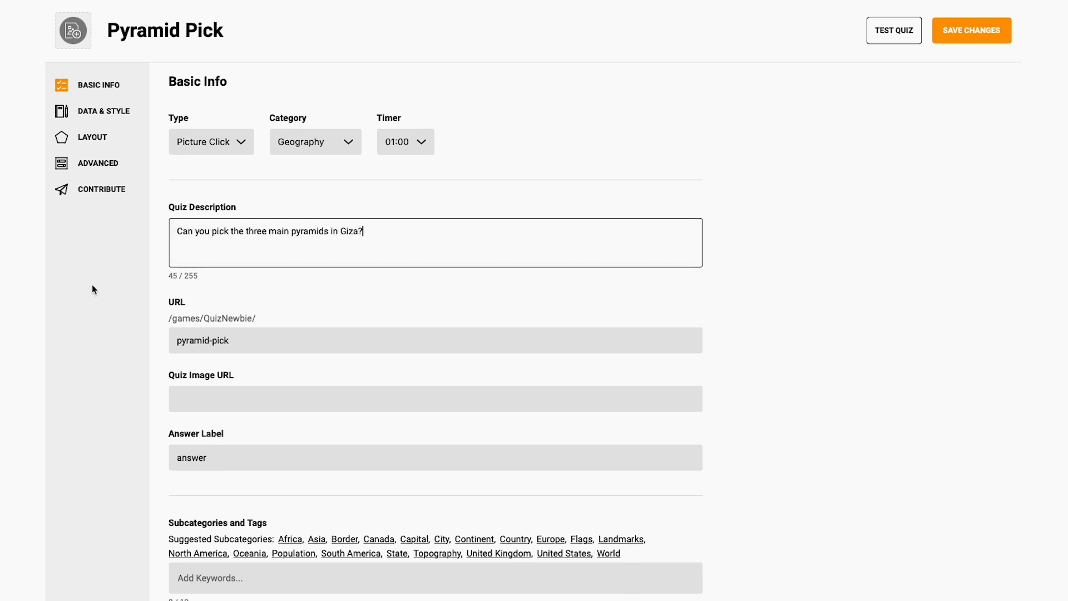
left_click(205, 394)
right_click(221, 400)
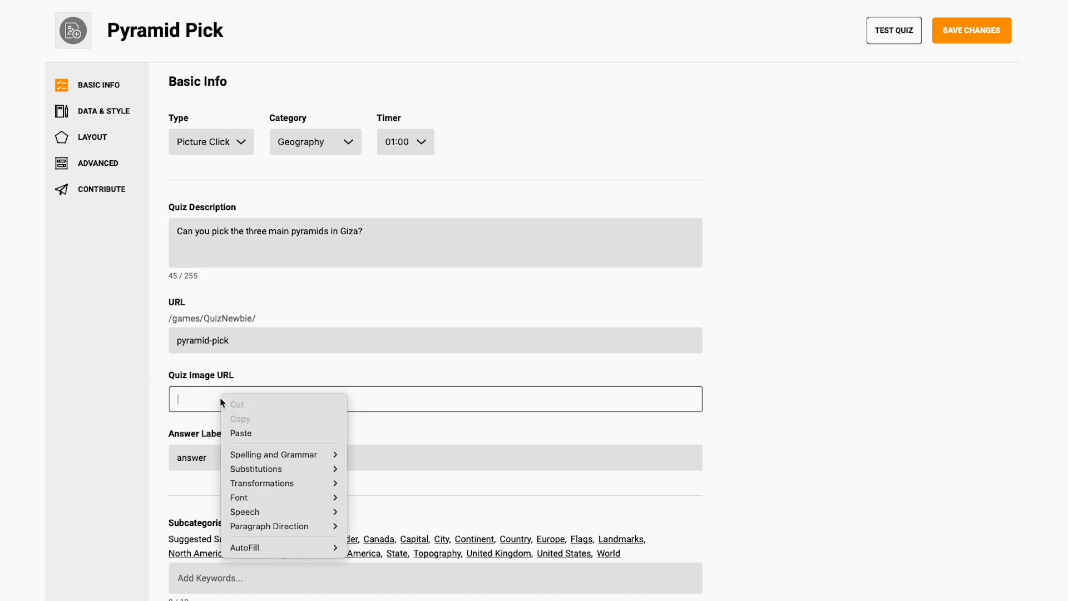
left_click(253, 434)
- Add the suggested subcategories Africa and Landmarks to the quiz
scroll(139, 420, "down", 2)
scroll(139, 420, "down", 1)
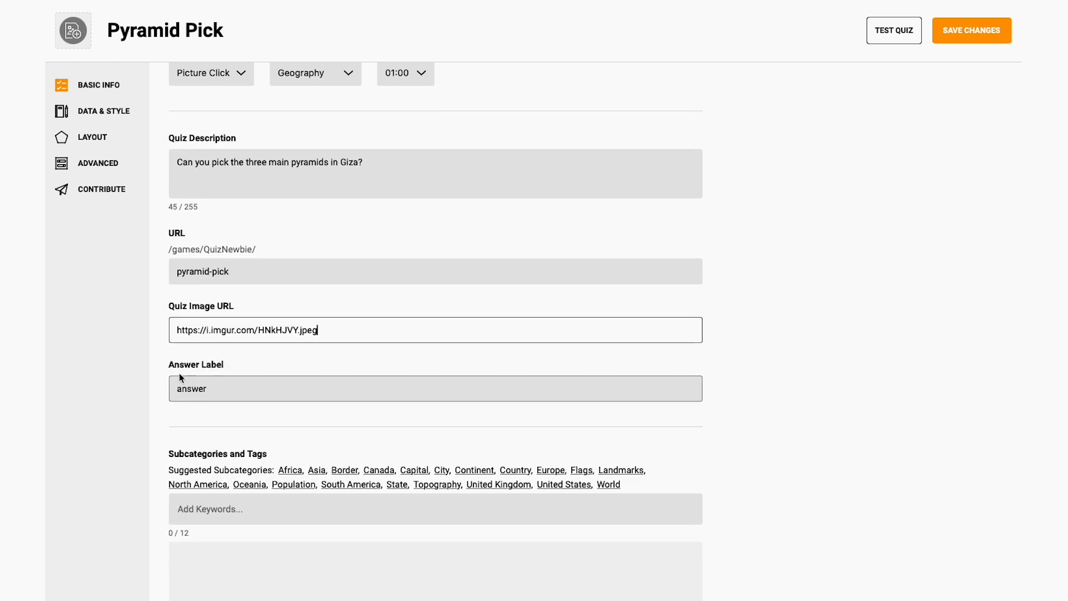
scroll(123, 381, "down", 2)
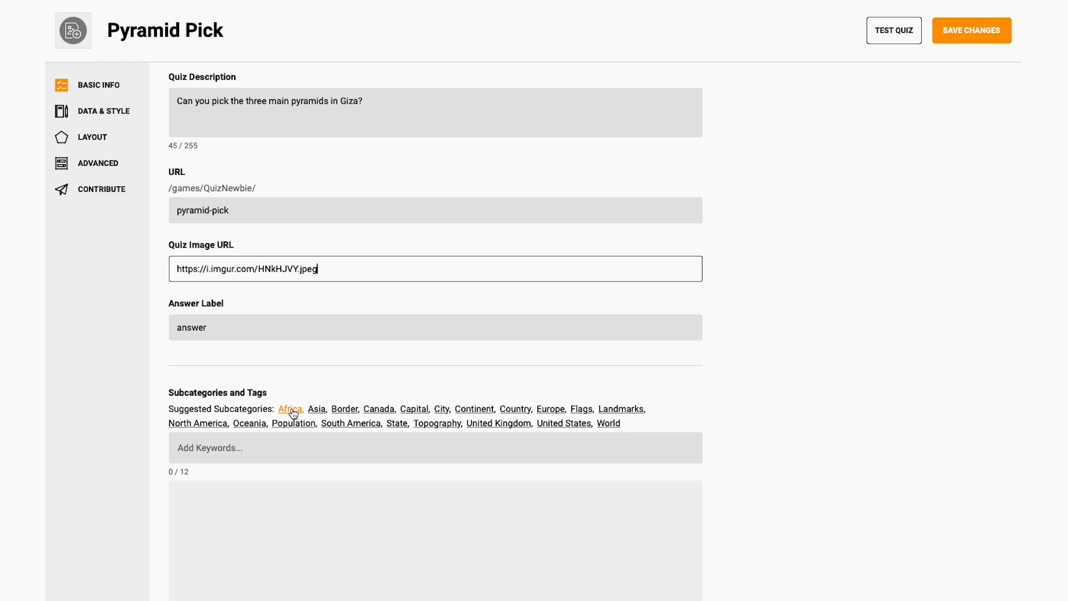
left_click(290, 410)
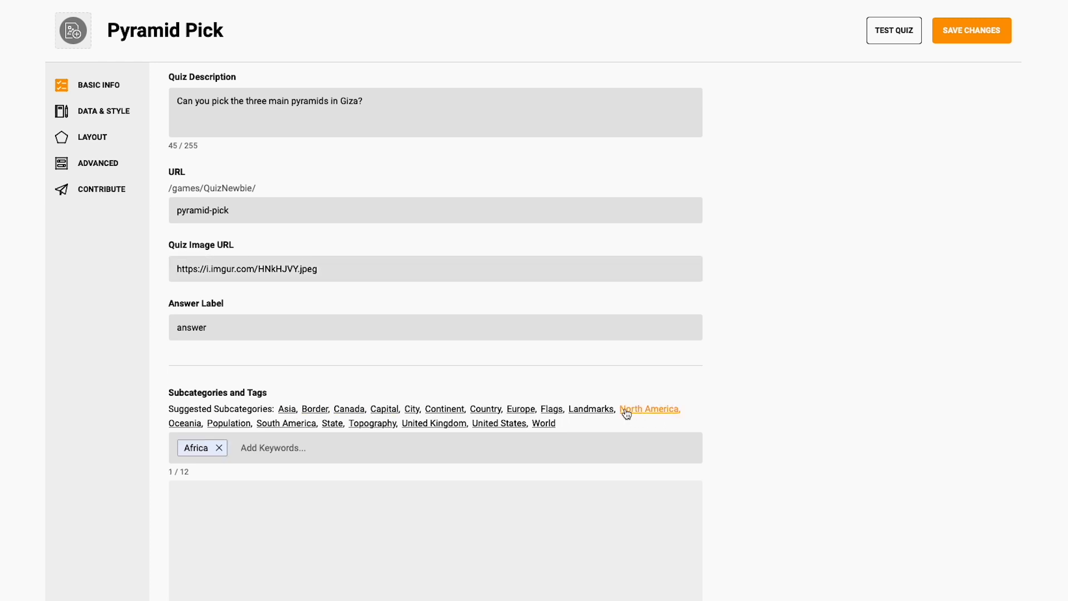
left_click(600, 412)
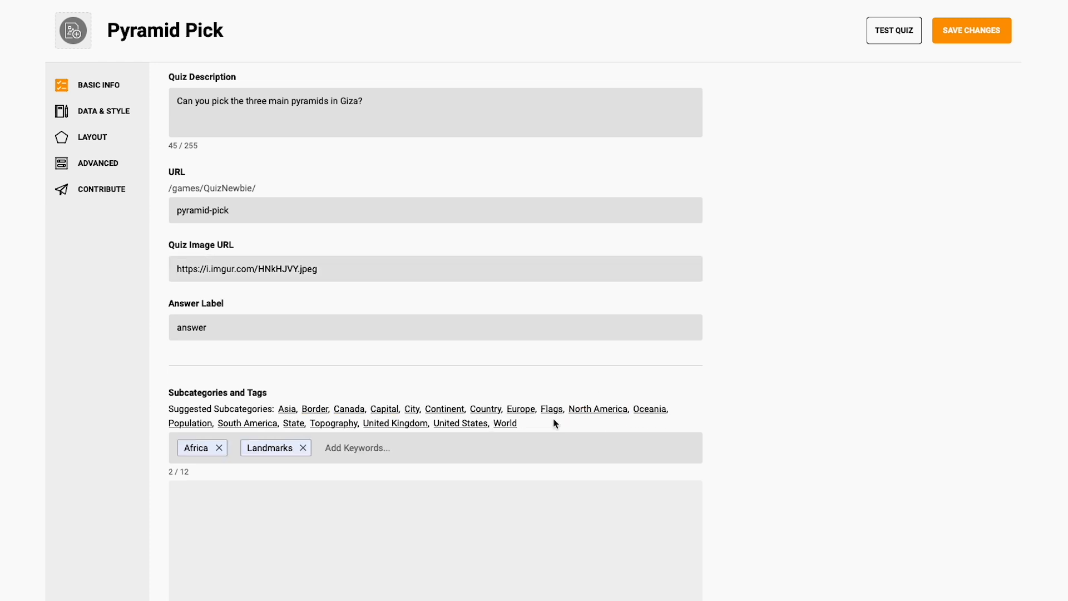
- Add the tags Pyramid and Egypt to the quiz and save the changes
left_click(335, 454)
type("pyramid")
left_click(234, 513)
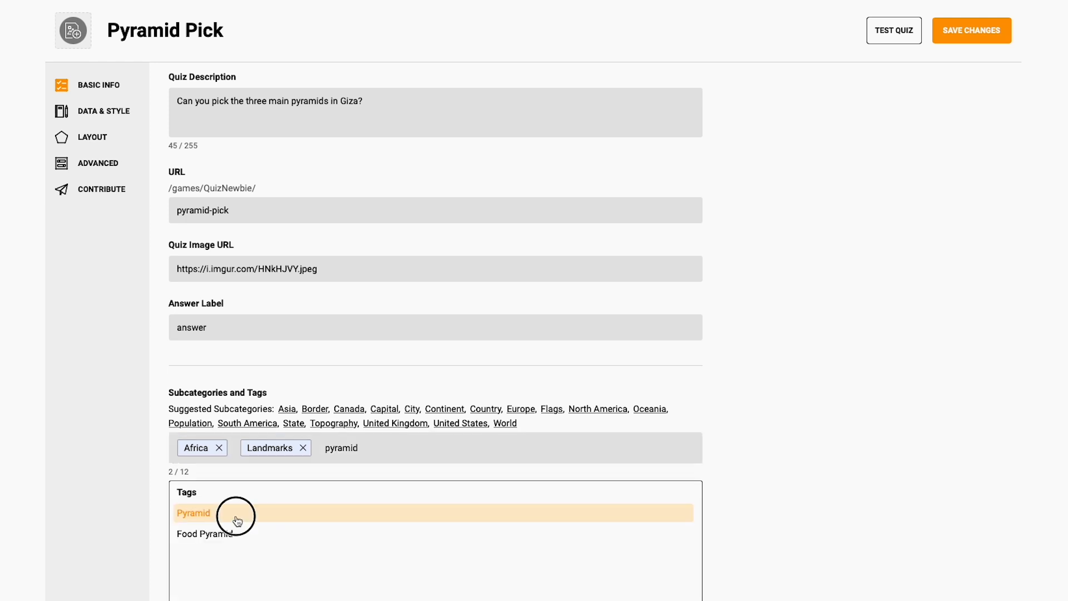
key("BackSpace")
type("egypt")
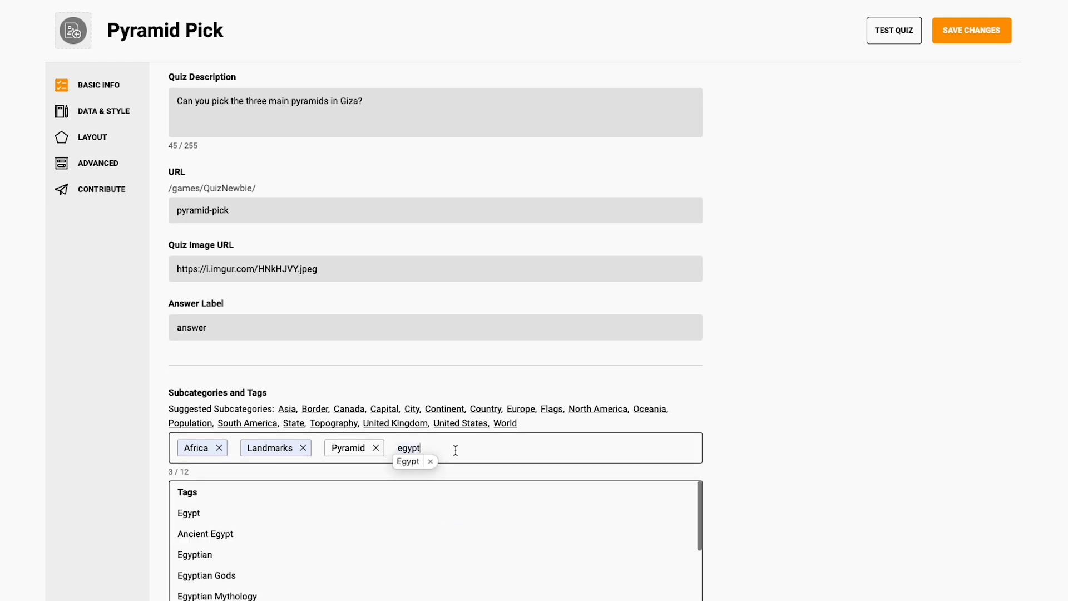
left_click(214, 513)
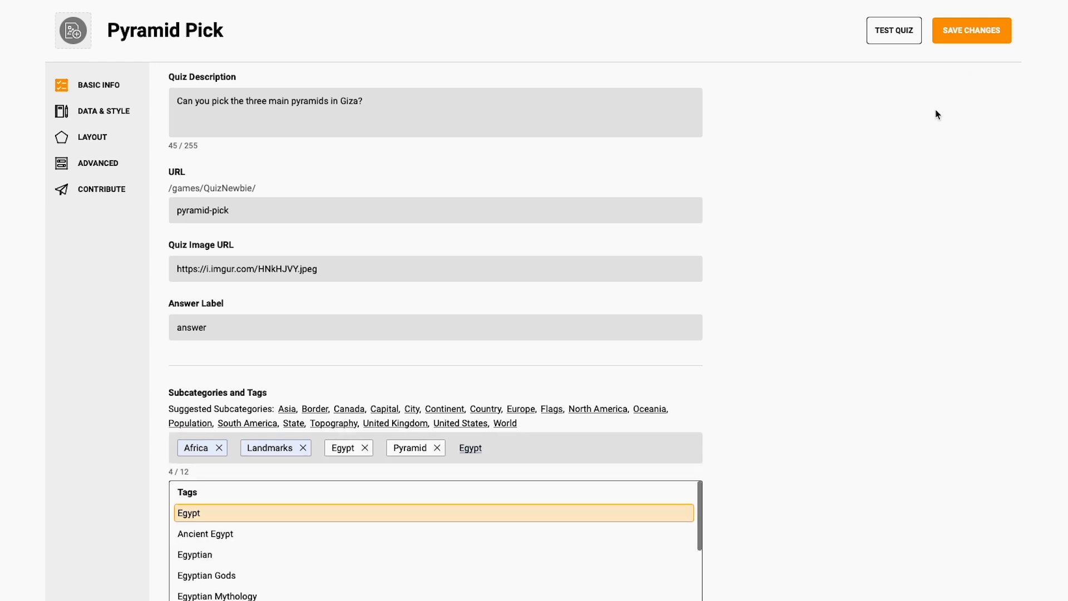
left_click(966, 36)
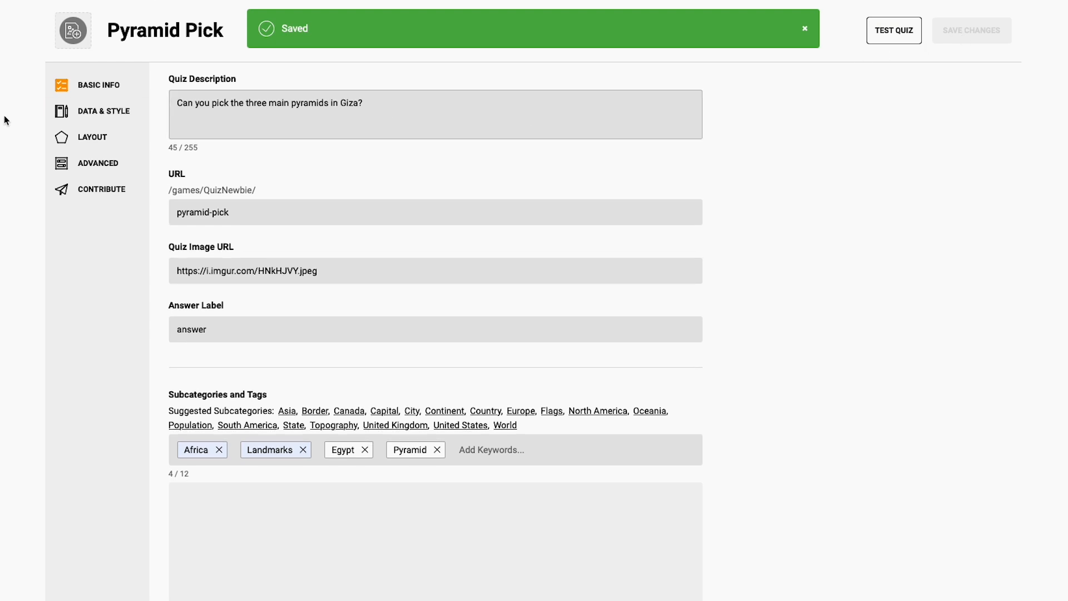
- Open the quiz's Data & Style section, view the questions without the table layout, and return to table view
left_click(89, 111)
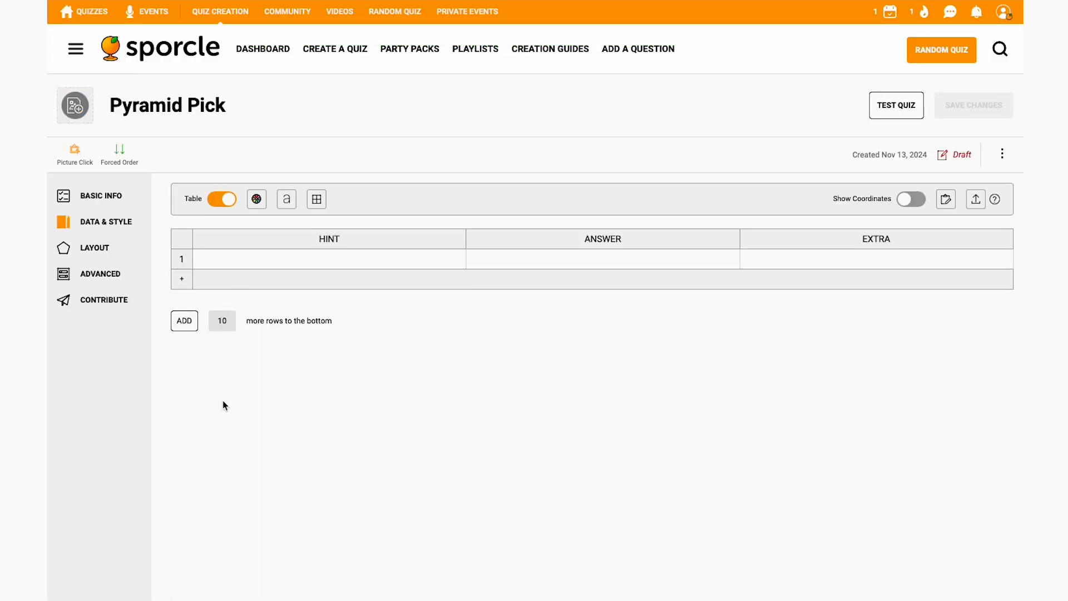
left_click(230, 200)
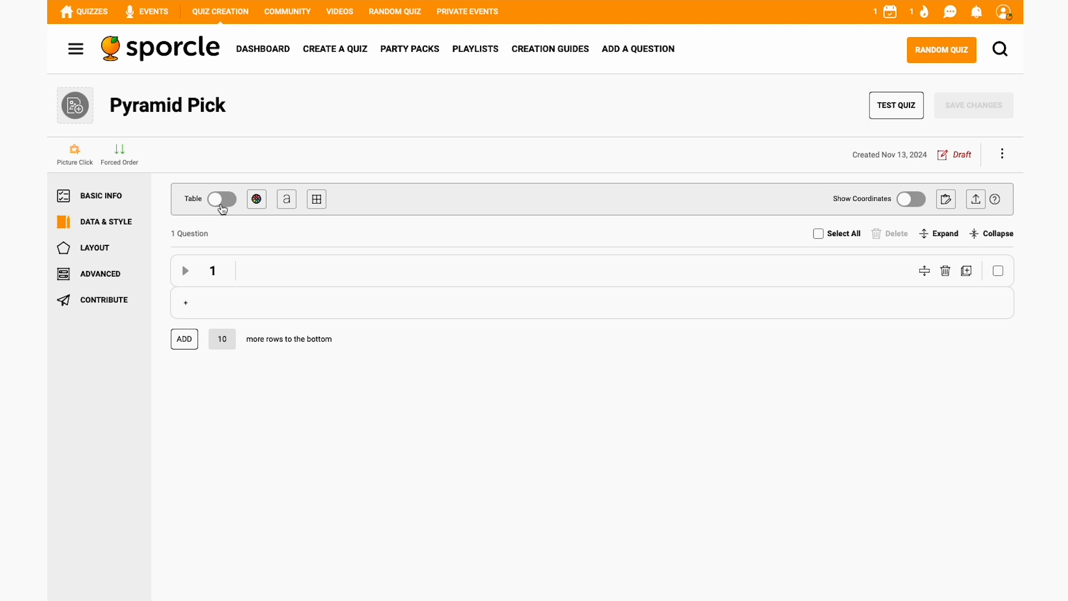
left_click(222, 210)
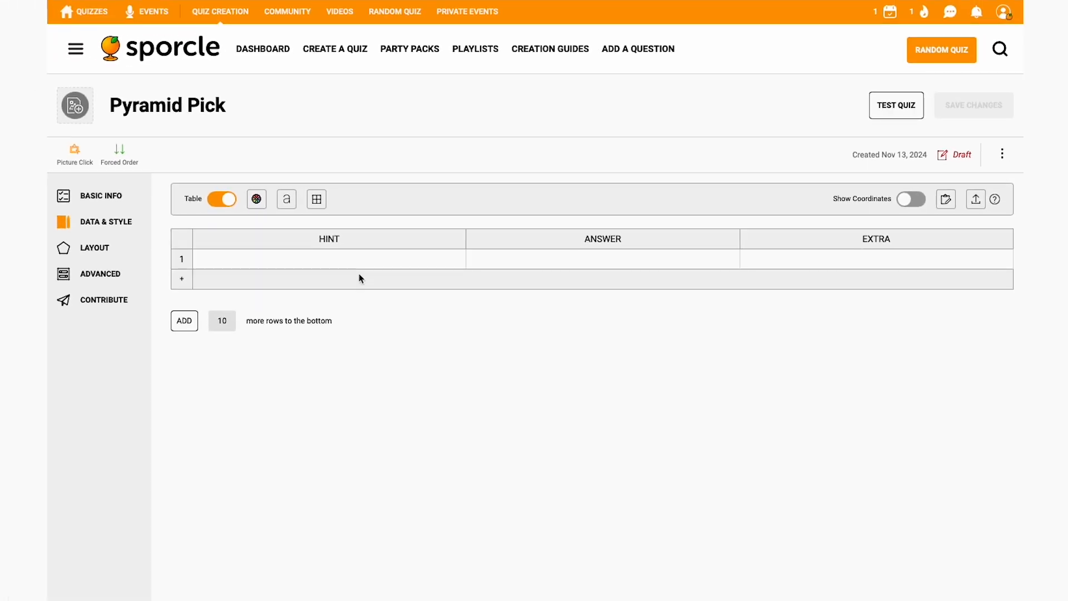
- Add 2 more rows to the end of the quiz data table
double_click(222, 321)
type("2")
left_click(187, 323)
- Enter the hints Pyramid of Menakure, Pyramid of Khafre and Great Pyramid of Giza in rows 1 to 3
left_click(236, 265)
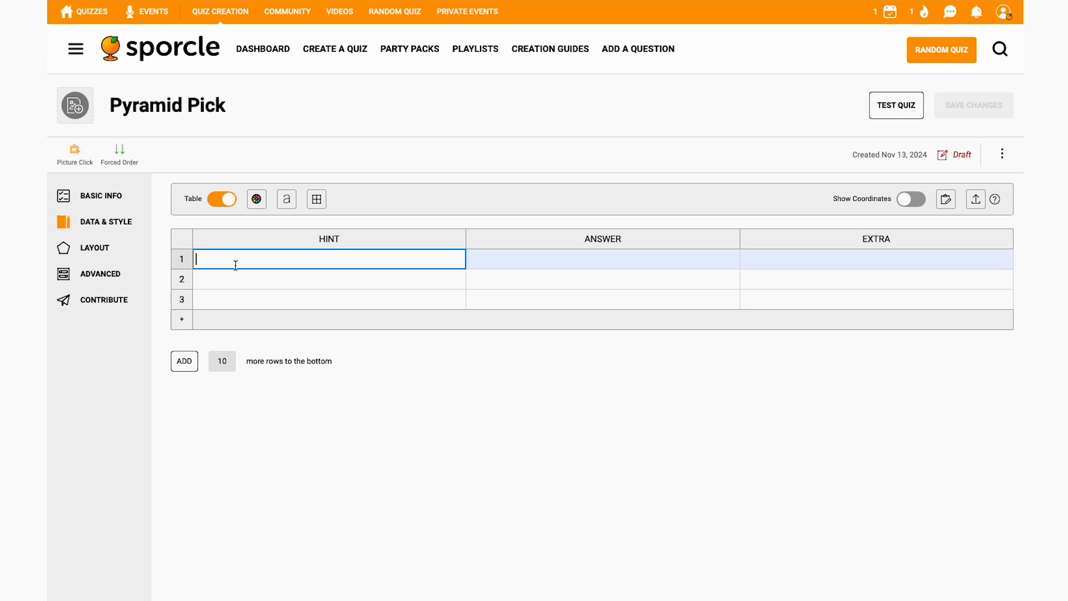
type("Pyramid of Menakure")
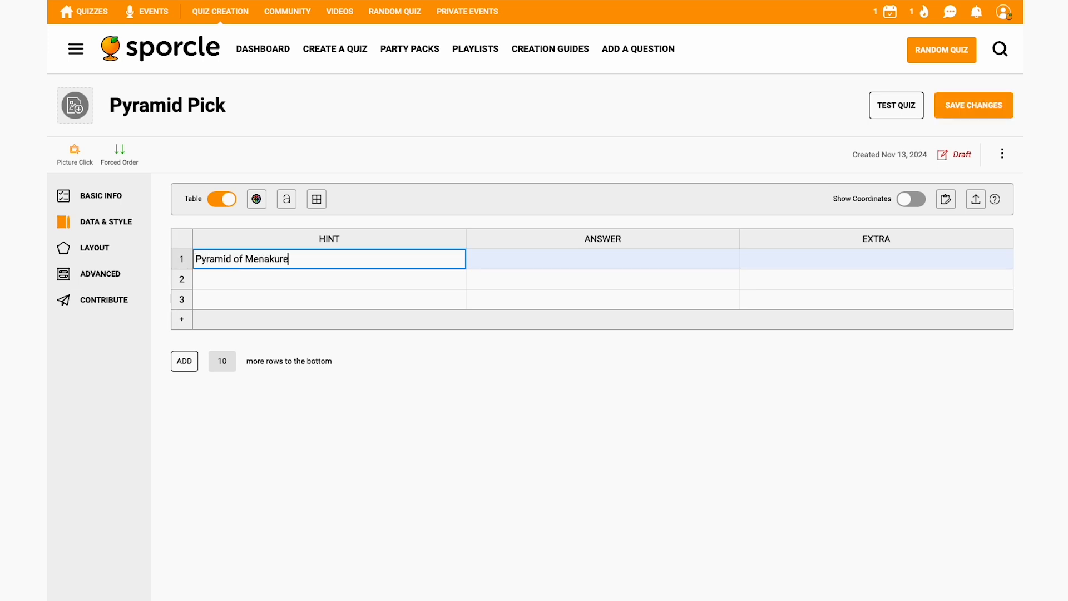
left_click(253, 282)
type("Pyramid of")
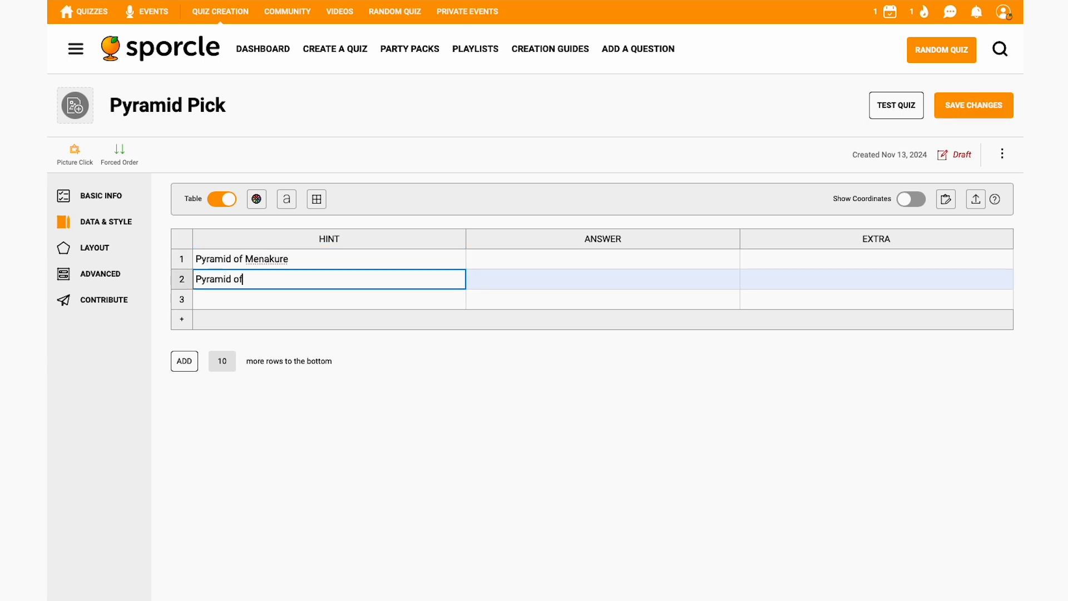
type(" Khafre")
left_click(289, 306)
type("Great Pyramid of Giza")
- Fill in the matching answers Menakure, Khafre and Great Pyramid for rows 1 to 3
left_click(521, 260)
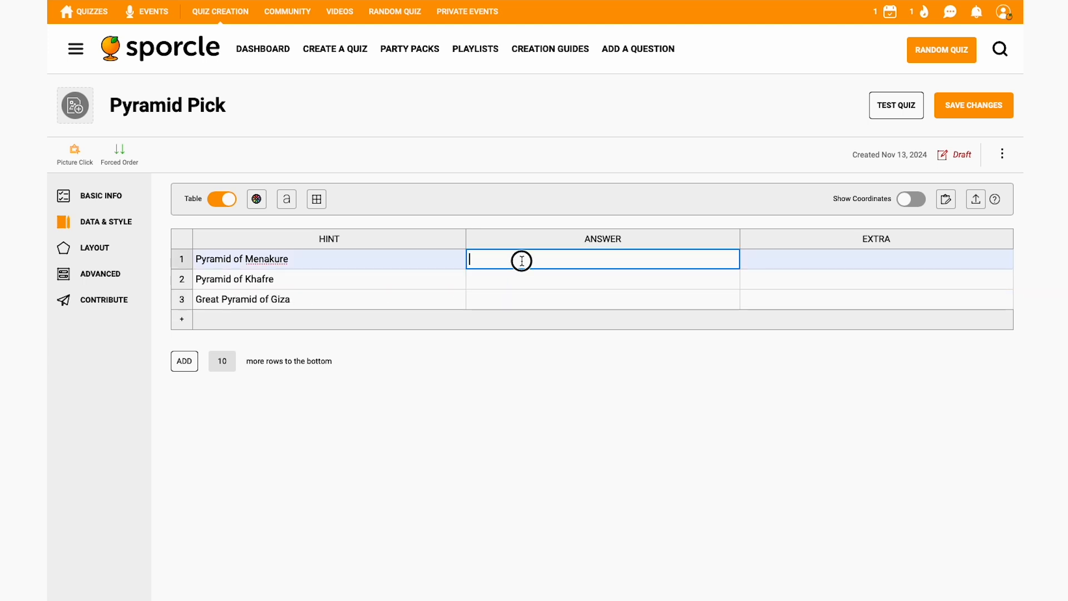
type("Menakure")
left_click(532, 280)
type("Khafre")
left_click(537, 299)
type("Great ")
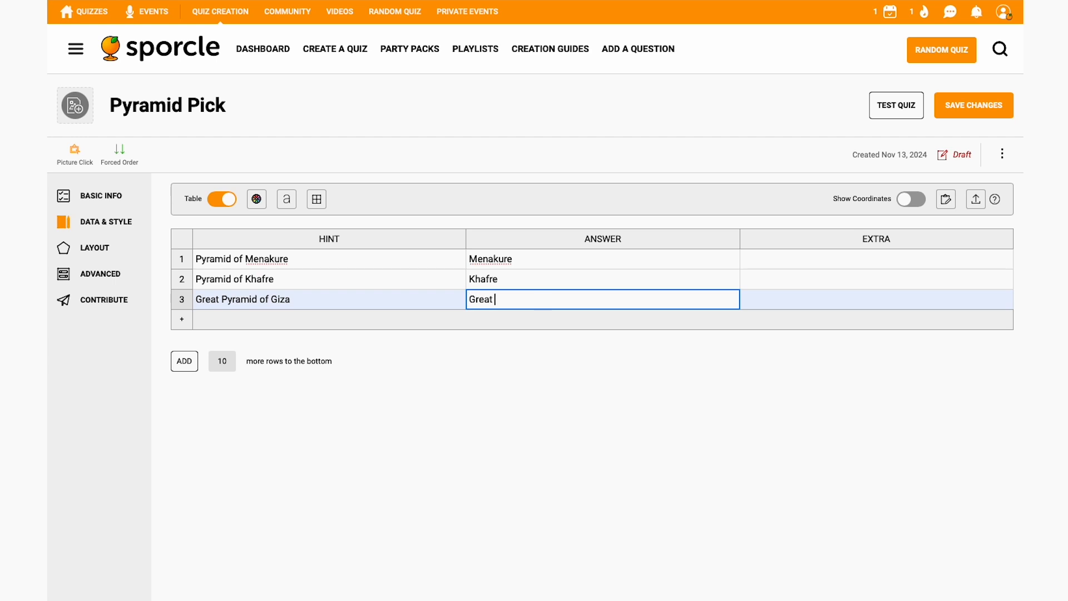
type("Pyramid")
left_click(551, 390)
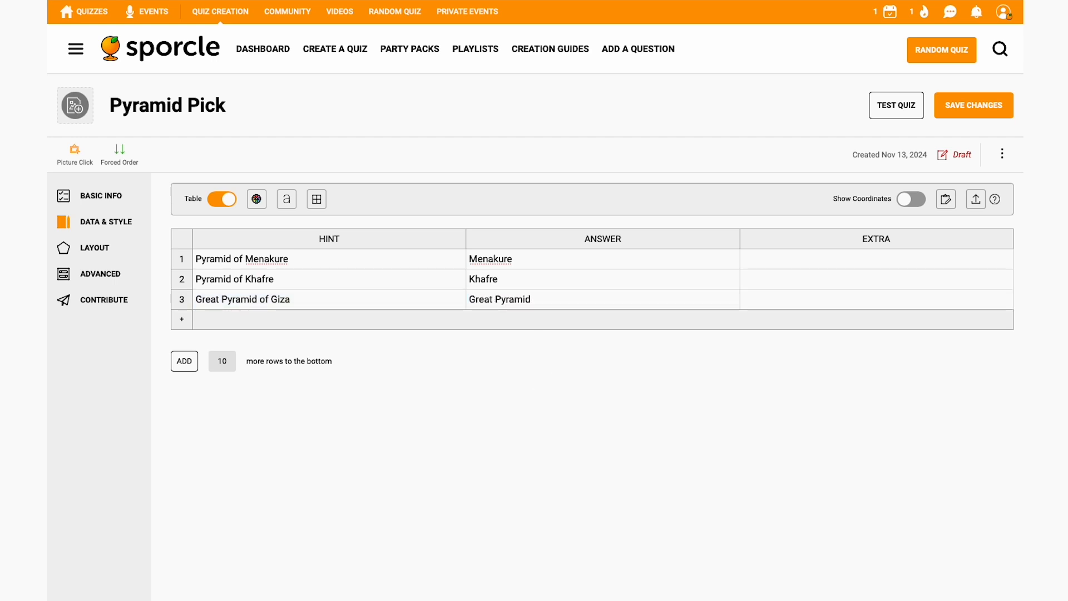
- Review the text label font options, and briefly display the shape and answer coordinate columns
left_click(279, 202)
left_click(350, 274)
left_click(351, 293)
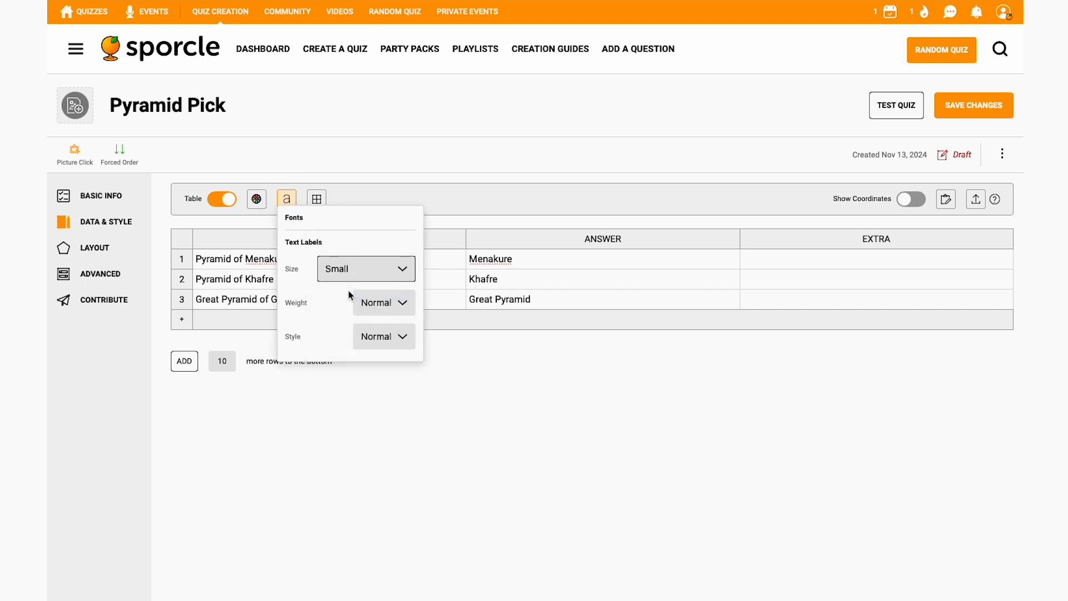
left_click(605, 418)
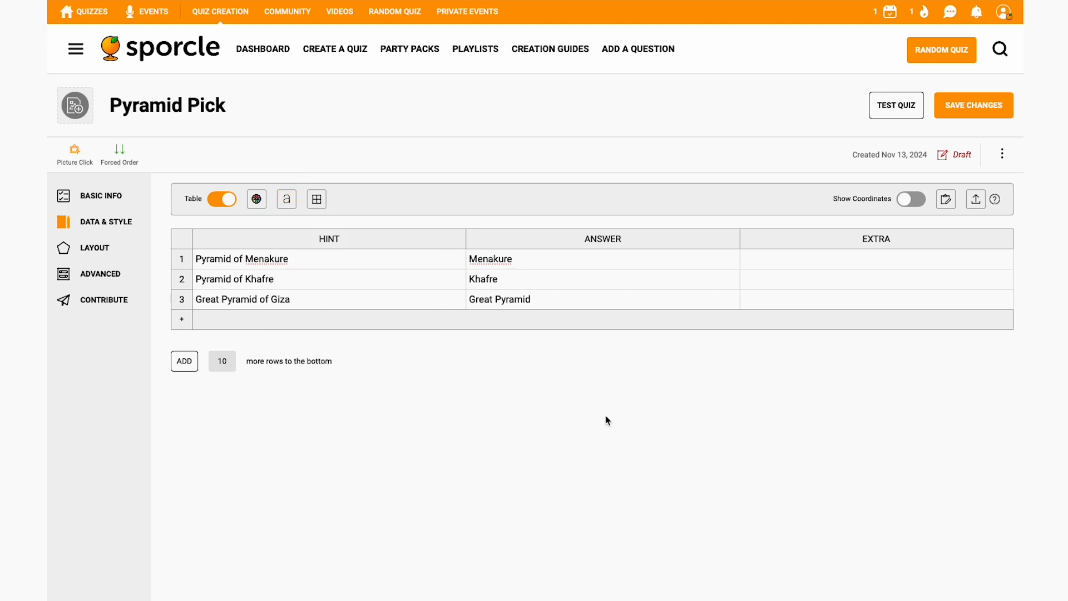
left_click(916, 201)
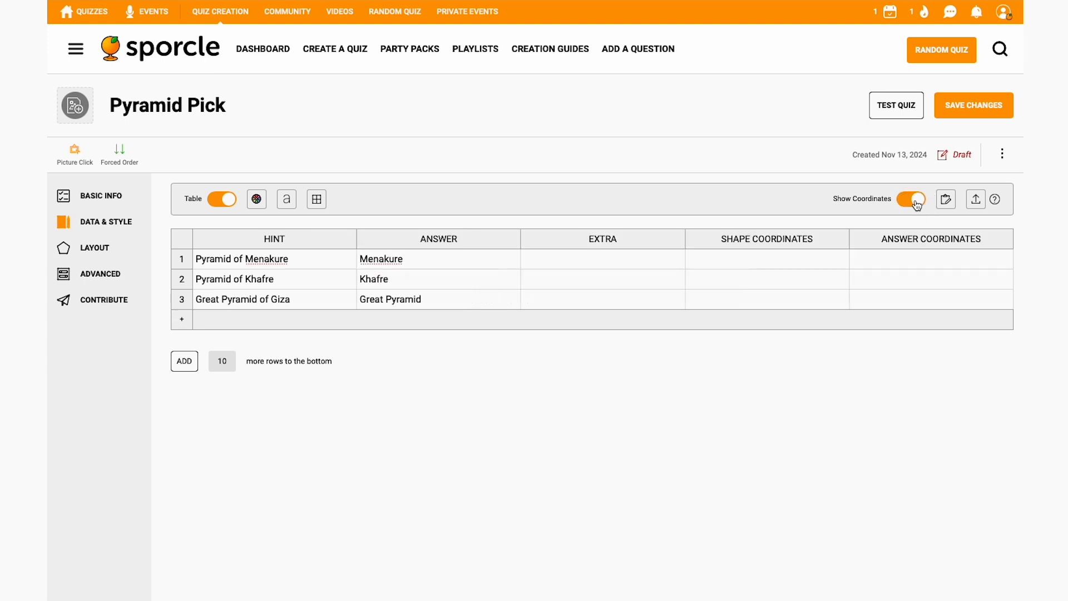
left_click(917, 204)
- Save the data and, in the layout, place the Great Pyramid, Khafre and Menakure answer labels on their three pyramids
left_click(966, 109)
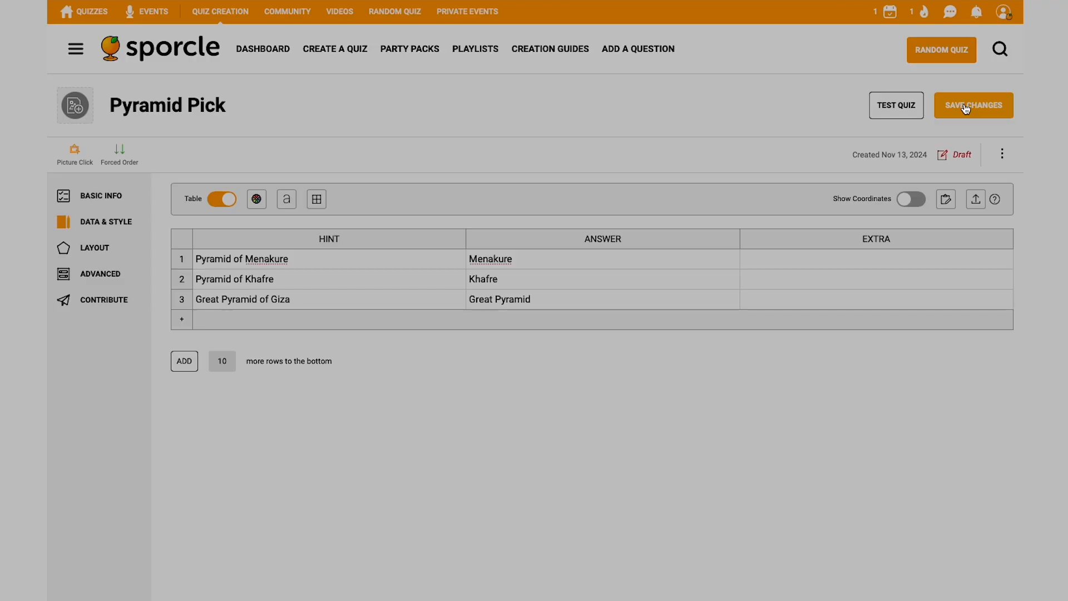
left_click(101, 249)
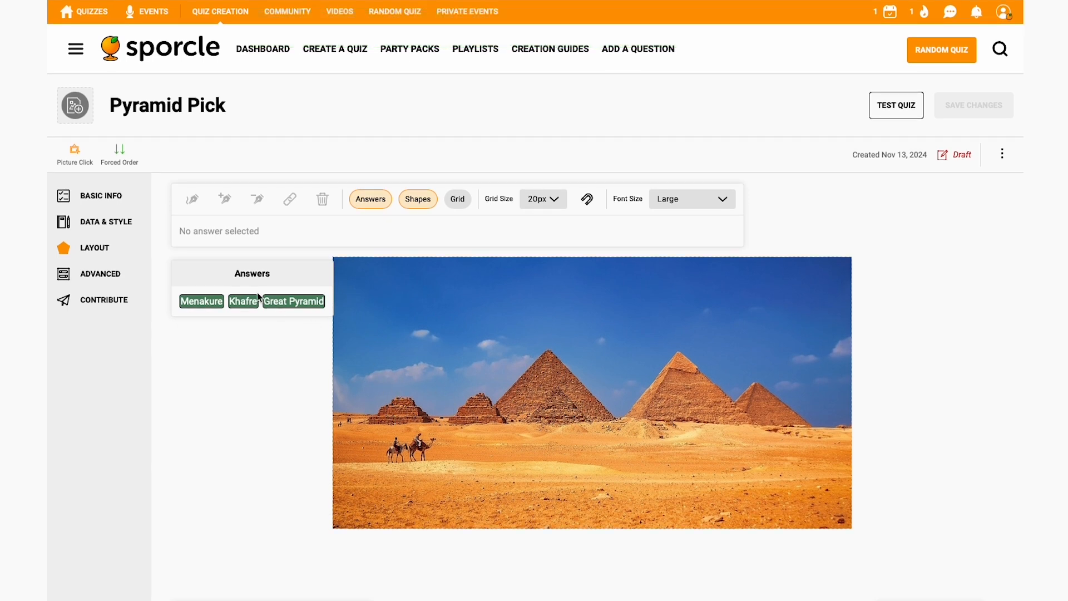
left_click_drag(278, 304, 803, 412)
left_click_drag(793, 413, 775, 411)
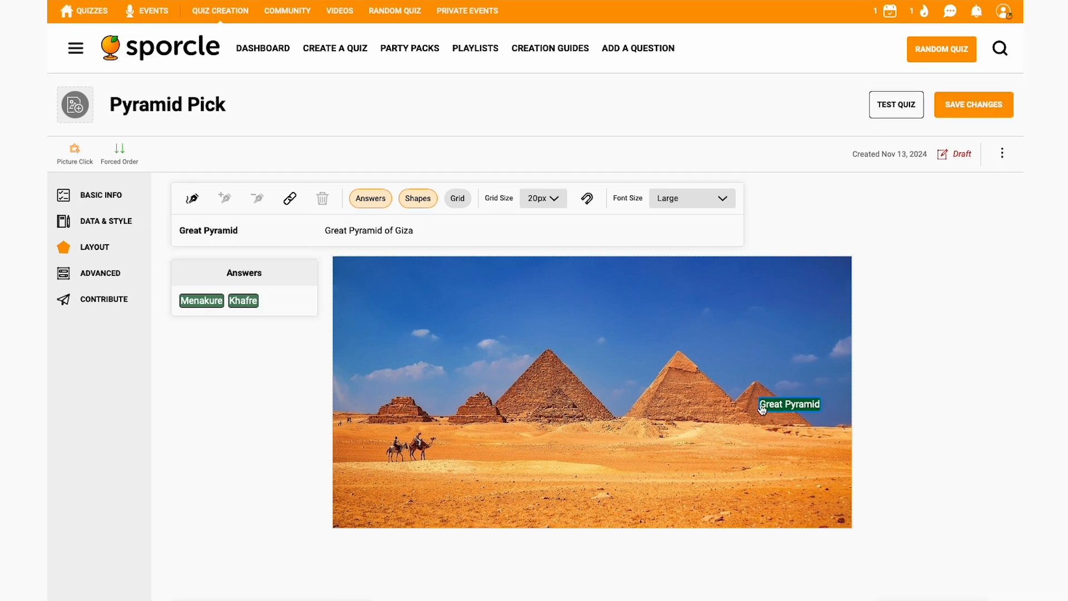
left_click_drag(243, 301, 684, 401)
left_click_drag(200, 301, 549, 379)
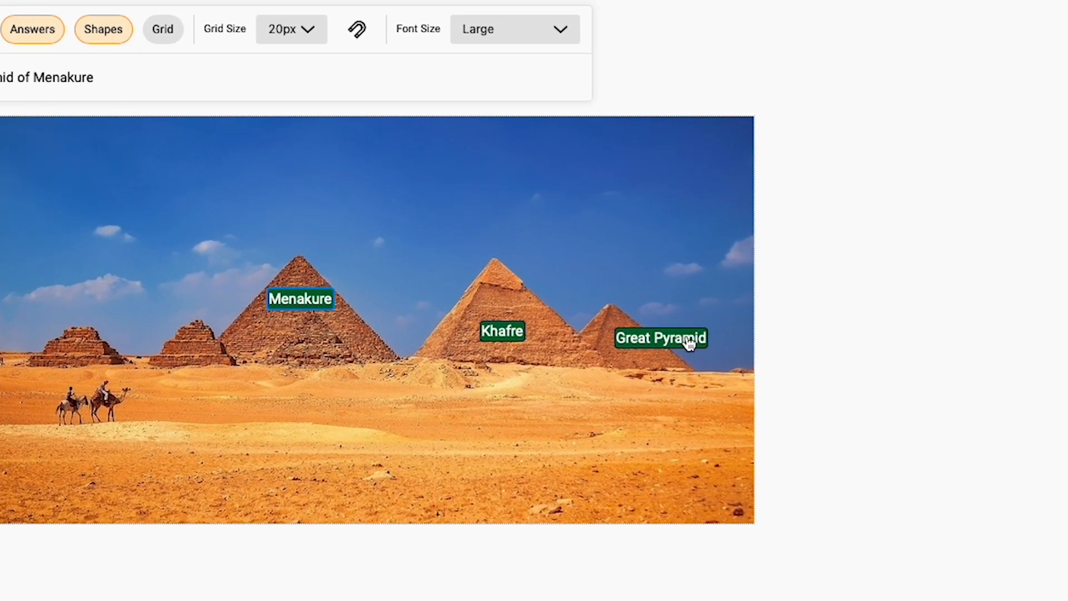
- Draw a closed shape around the rightmost pyramid for the Great Pyramid answer
left_click(690, 343)
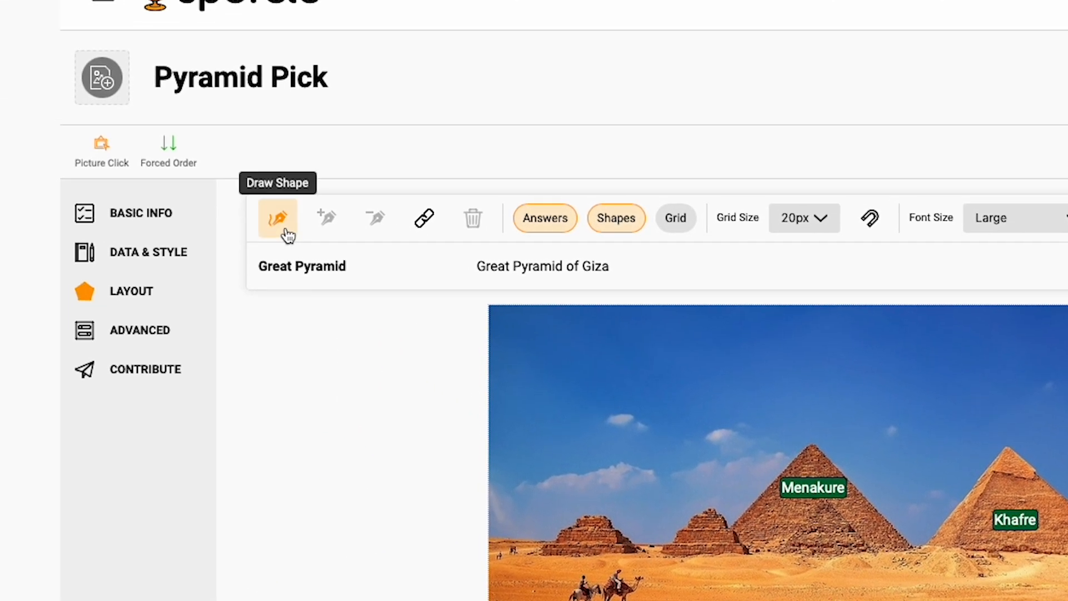
left_click(277, 218)
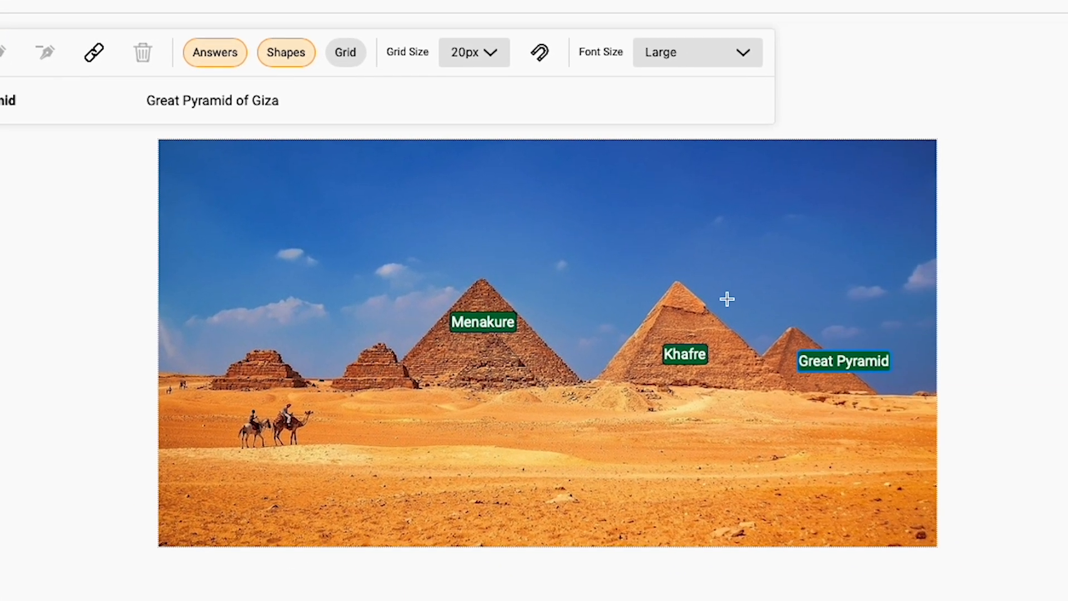
left_click(765, 314)
left_click(735, 342)
left_click(770, 378)
left_click(846, 380)
left_click(765, 315)
- Draw a closed shape around the middle large pyramid for the Khafre answer and fine-tune its corner points
left_click(640, 339)
left_click(647, 267)
left_click(570, 364)
left_click(595, 369)
left_click(765, 378)
left_click(649, 268)
left_click_drag(648, 268, 653, 267)
left_click_drag(767, 379, 771, 379)
left_click_drag(597, 370, 602, 373)
- Outline the left large pyramid for Menakure, excluding the small pyramid in front, and reposition its label within the shape
left_click(457, 311)
left_click(456, 266)
left_click(377, 348)
left_click(387, 360)
left_click(387, 364)
left_click(396, 374)
left_click(429, 375)
left_click_drag(463, 316, 429, 312)
left_click(467, 323)
left_click(519, 374)
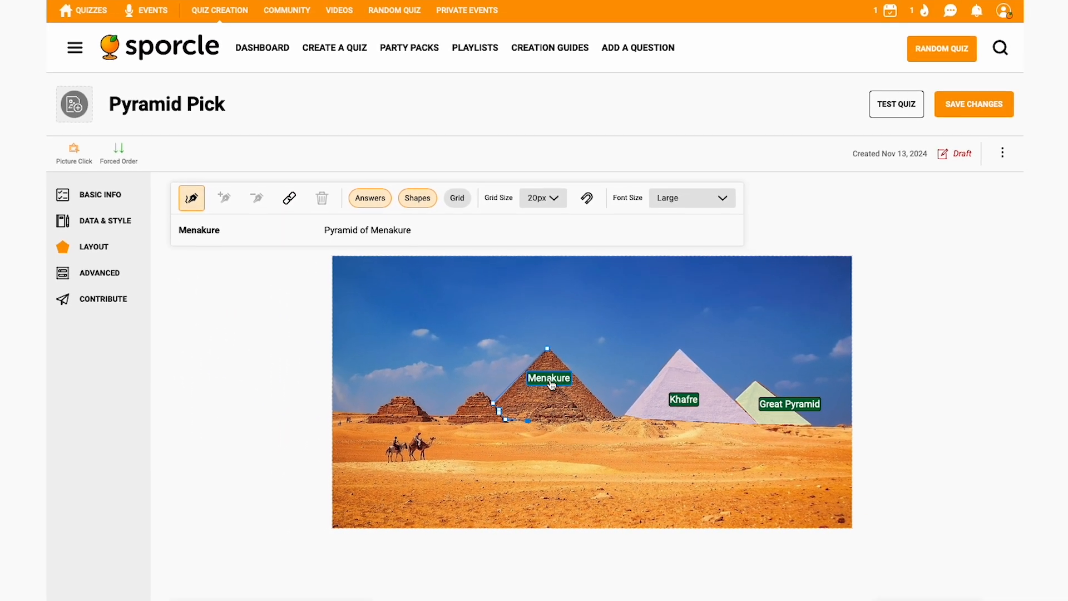
left_click(588, 420)
left_click(616, 418)
left_click(548, 348)
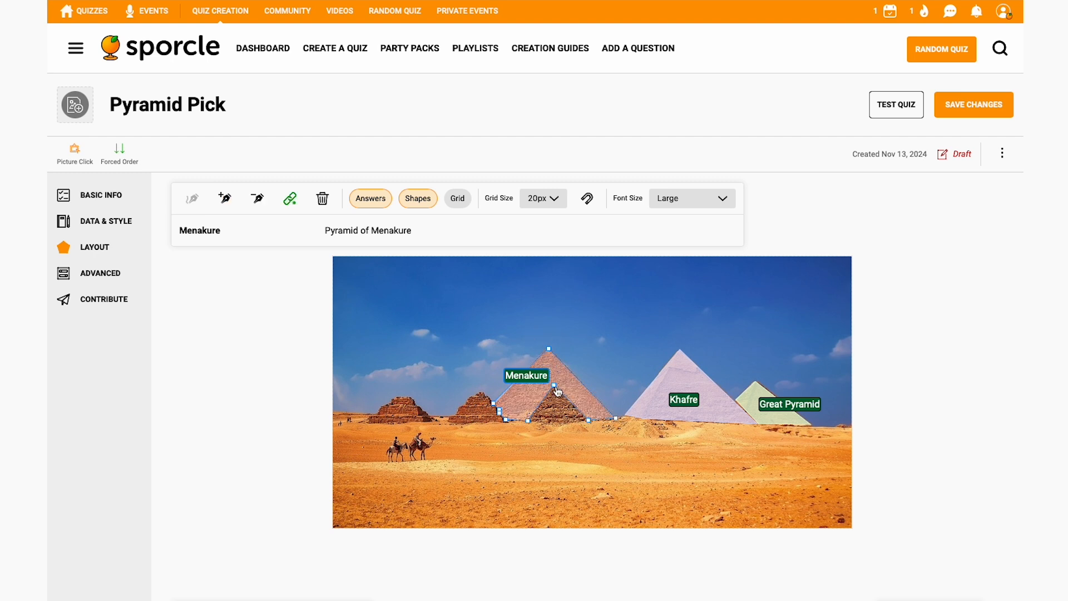
left_click_drag(537, 376, 564, 378)
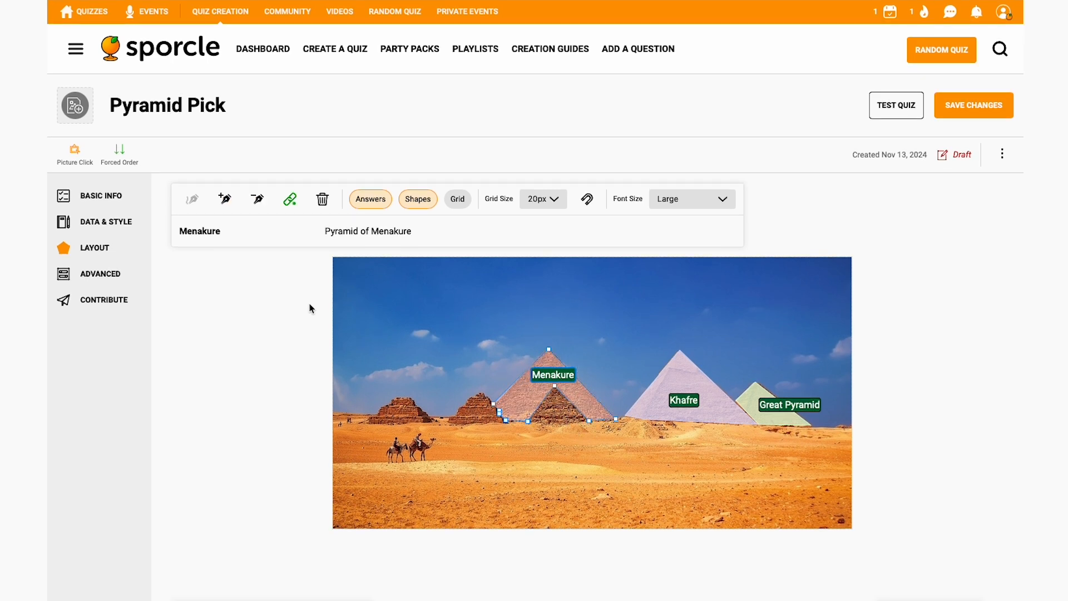
- Toggle the visibility of the answers, shapes and grid off and on to check how each affects the layout
left_click(366, 201)
left_click(366, 201)
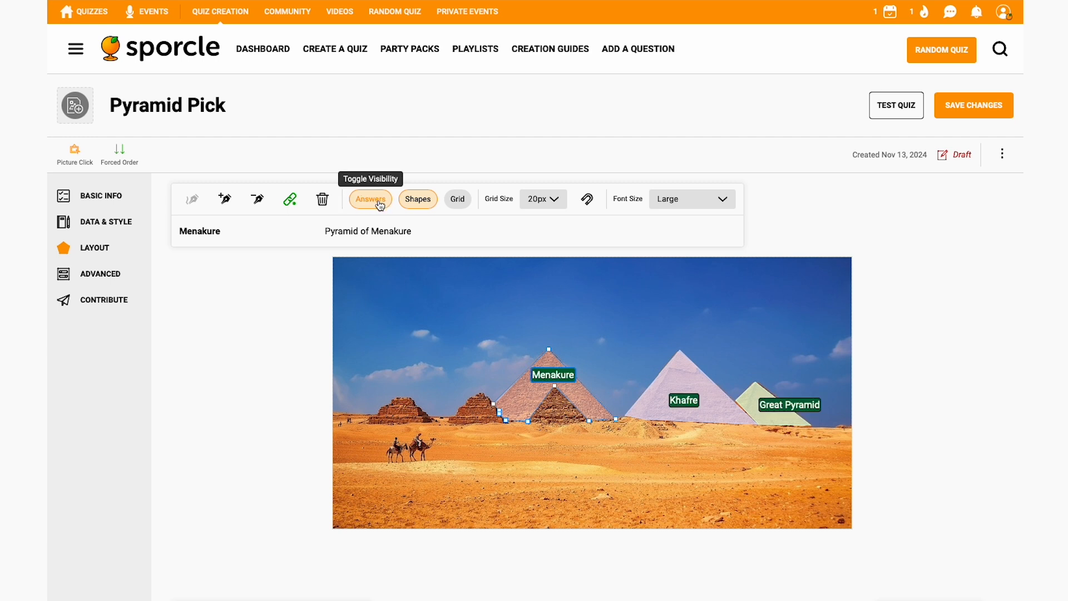
left_click(410, 205)
left_click(410, 205)
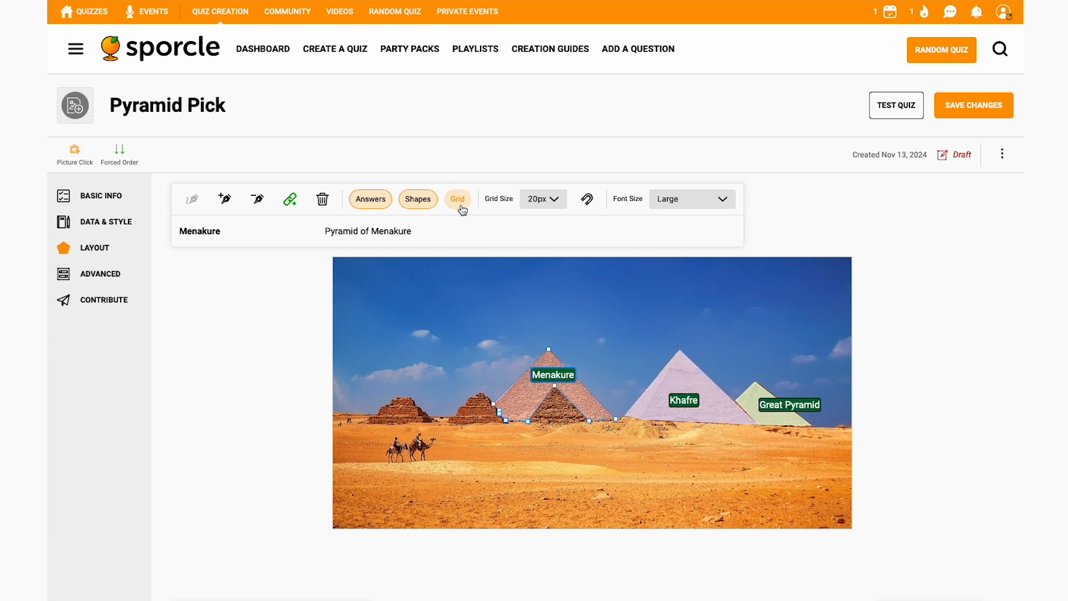
left_click(461, 205)
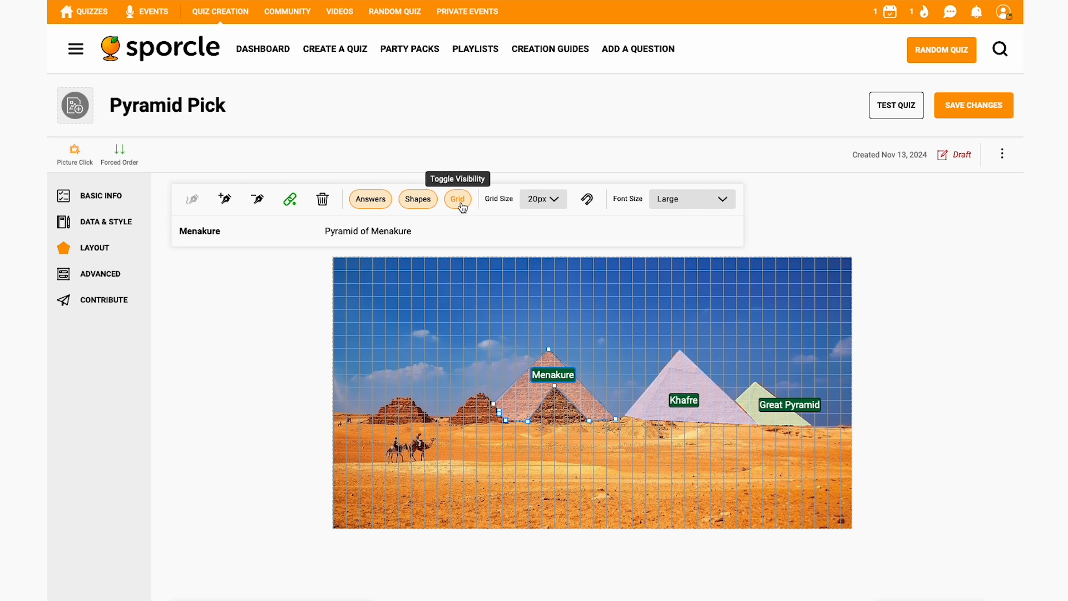
left_click(461, 205)
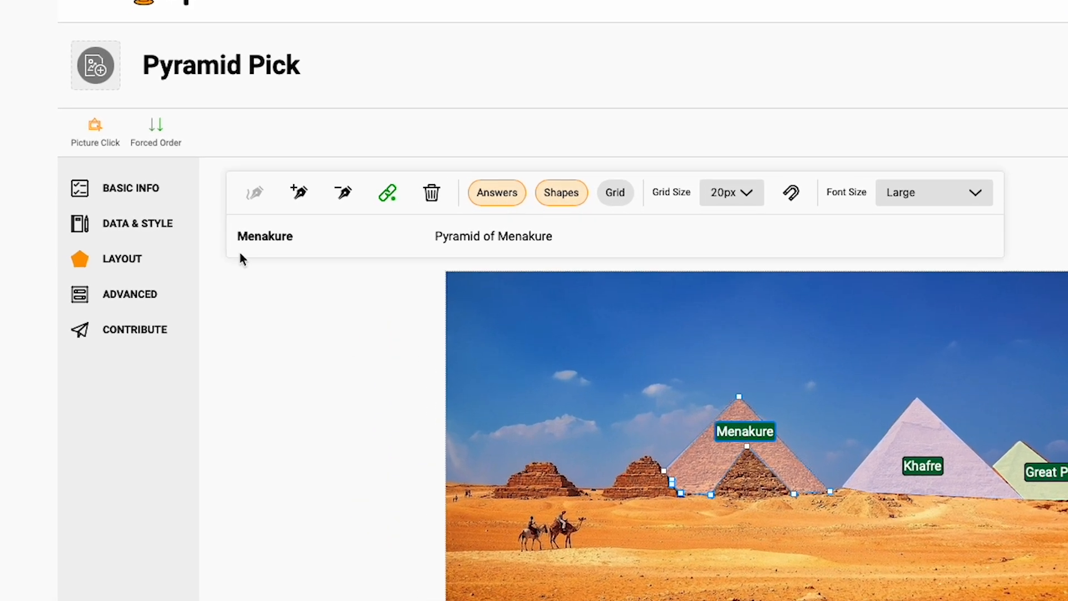
- Return to the quiz data table and add 3 more rows at its end
left_click(113, 224)
double_click(324, 433)
type("3")
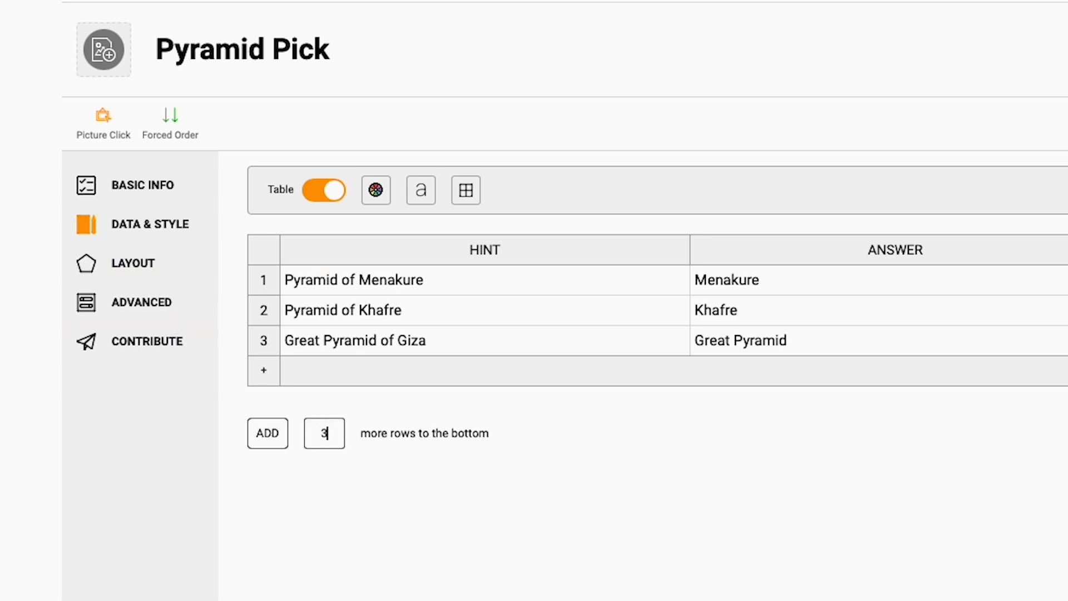
left_click(264, 439)
- Enter "wrong" as the answer in rows 4, 5 and 6
left_click(757, 382)
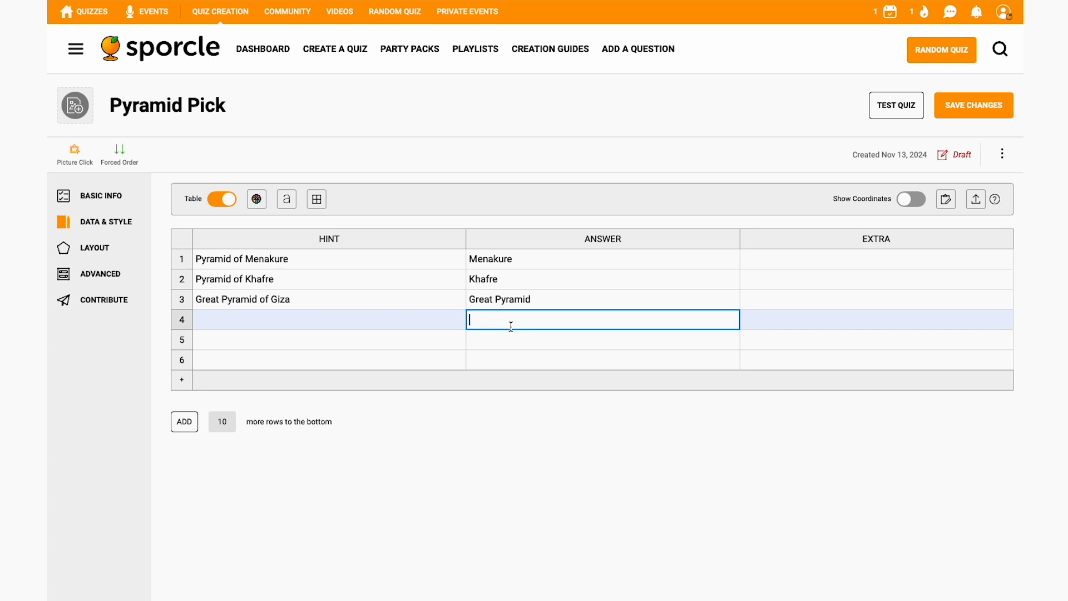
type("wrong")
key("Tab")
key("Return")
type("wrong")
key("Tab")
key("Tab")
key("Tab")
type("wrong")
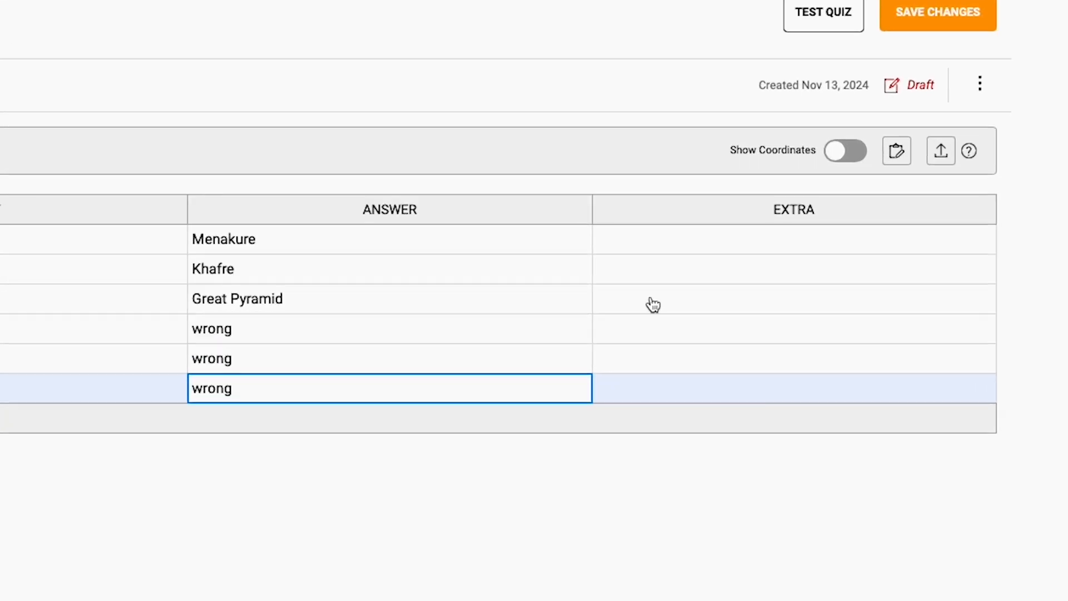
- Enter "ee" as the extra value for the three wrong-answer rows and save the changes
left_click(771, 316)
type("ee")
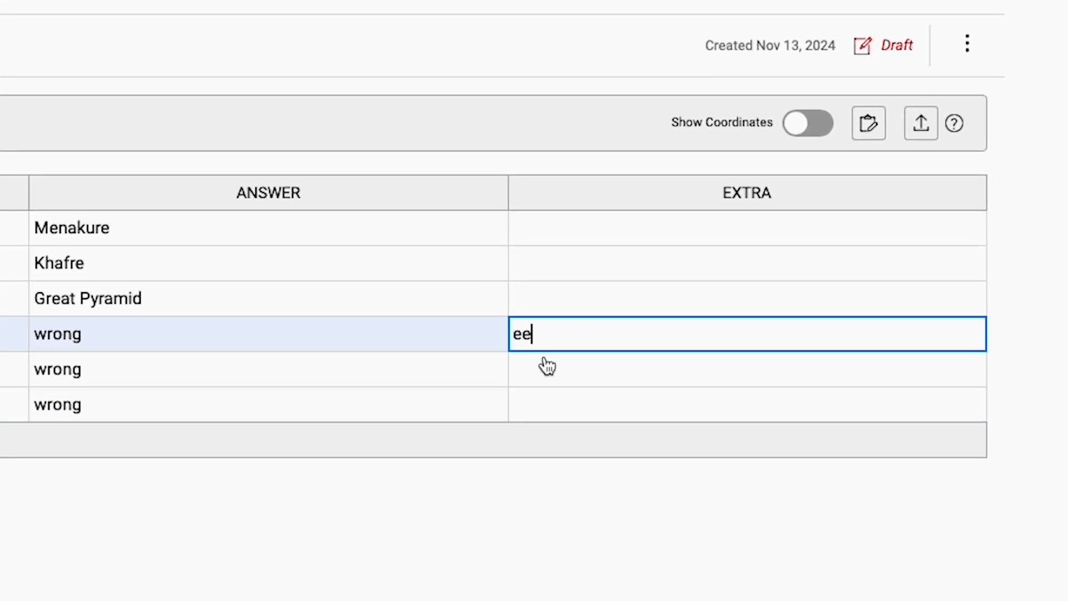
left_click(538, 369)
type("ee")
left_click(538, 408)
type("ee")
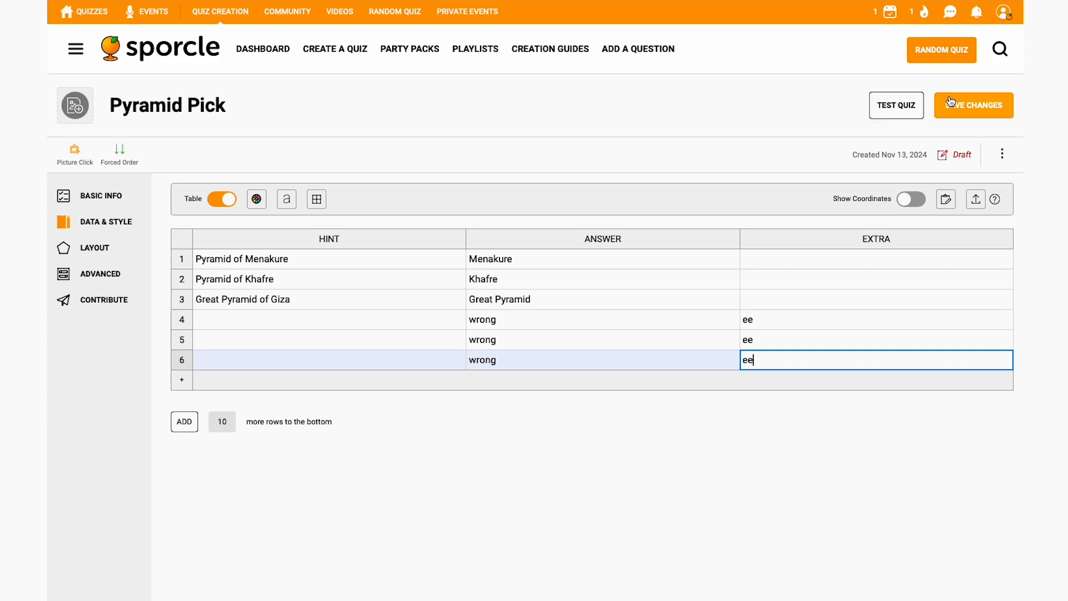
left_click(895, 0)
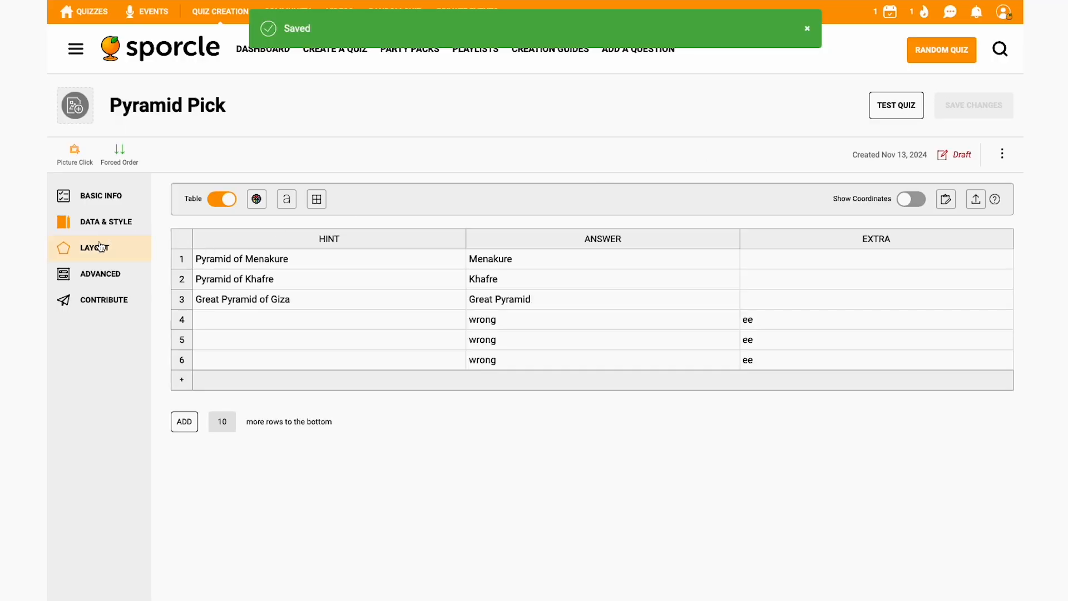
- In the layout, place a wrong label below the small pyramid in front of Menakure and outline that pyramid
left_click(99, 246)
left_click_drag(190, 298, 558, 433)
left_click(192, 199)
left_click(554, 387)
left_click(529, 423)
left_click(587, 421)
left_click(554, 388)
left_click(588, 421)
left_click(529, 423)
- Place the second wrong label below the small pyramid just left of Menakure and outline that pyramid
left_click(479, 433)
left_click(192, 199)
left_click(480, 392)
left_click(446, 422)
left_click(506, 423)
left_click(480, 392)
left_click(447, 420)
left_click(508, 425)
- Place the third wrong label below the leftmost small pyramid, outline that pyramid and adjust its lower corner points
left_click(398, 431)
left_click(192, 198)
left_click(396, 396)
left_click(410, 398)
left_click(431, 420)
left_click(364, 423)
left_click(396, 397)
left_click_drag(432, 420, 435, 423)
left_click_drag(366, 423, 364, 424)
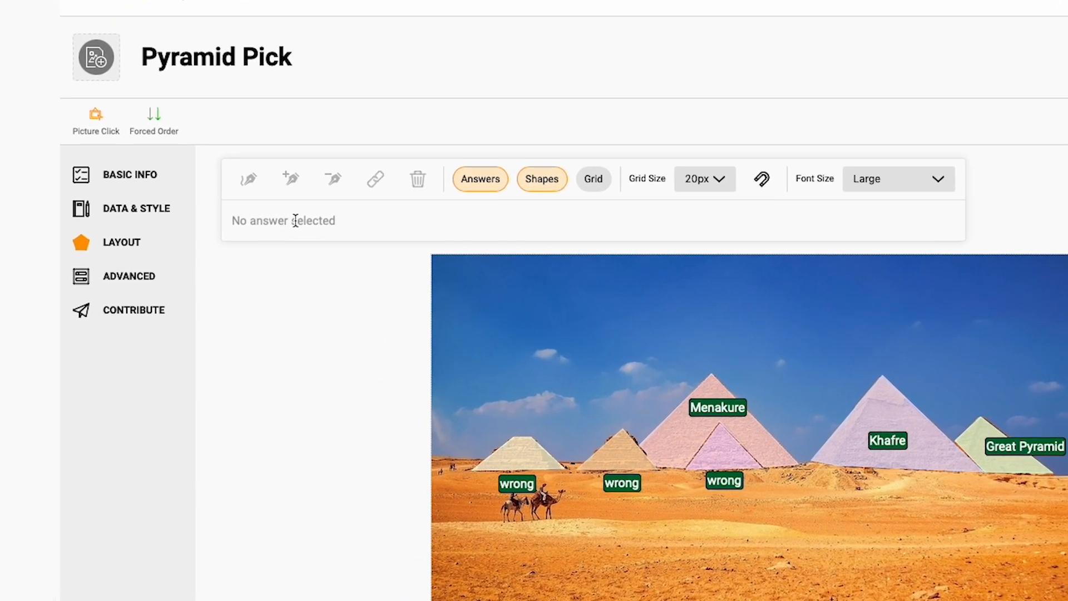
- Turn on Randomize Hints in the quiz's advanced options and save the changes
left_click(126, 278)
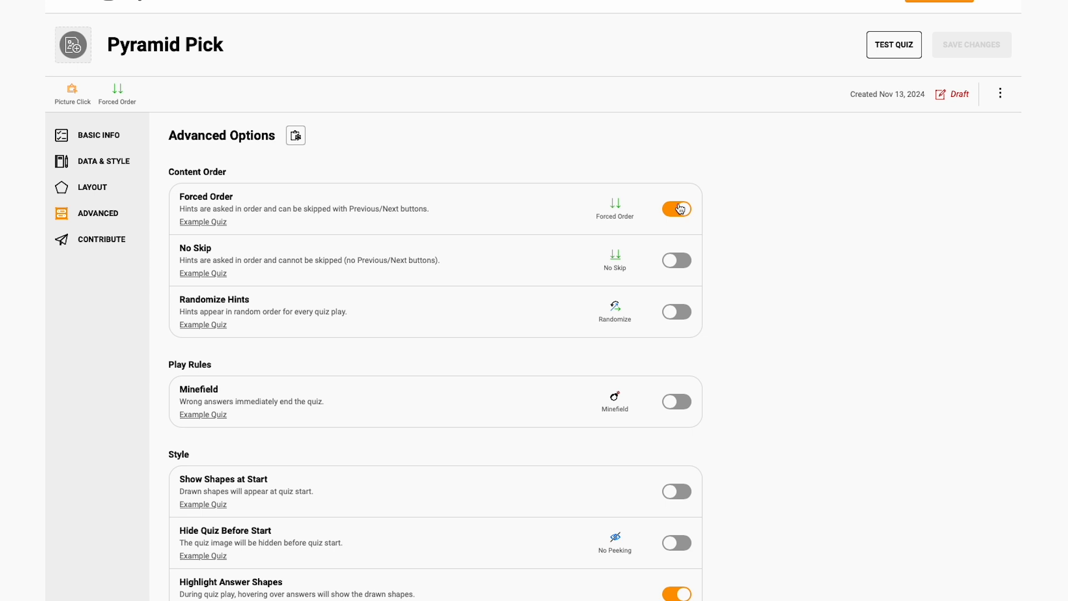
left_click(676, 315)
scroll(776, 315, "down", 2)
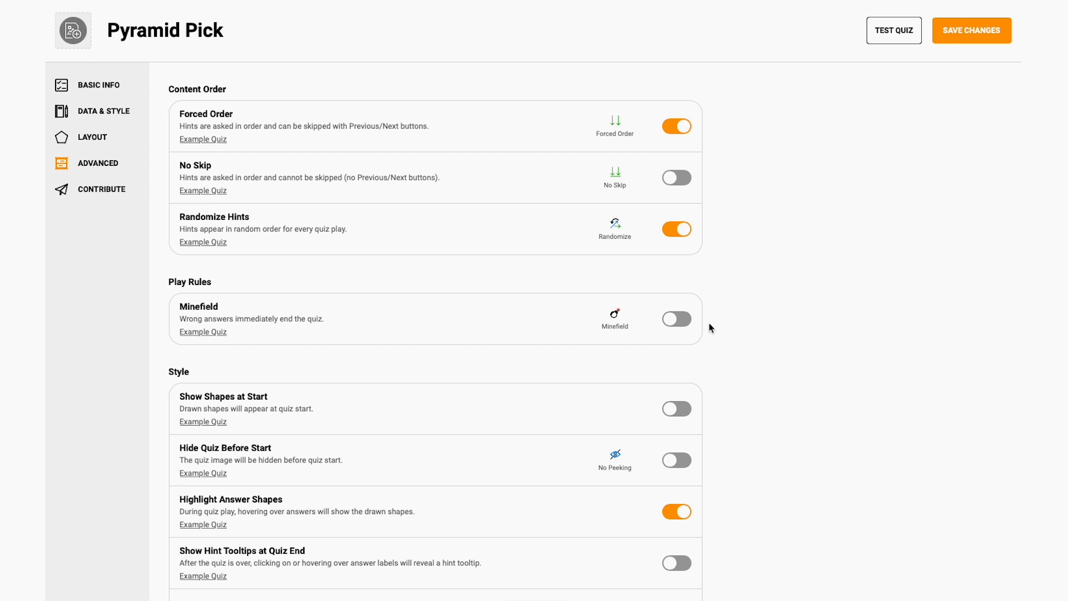
scroll(288, 313, "down", 2)
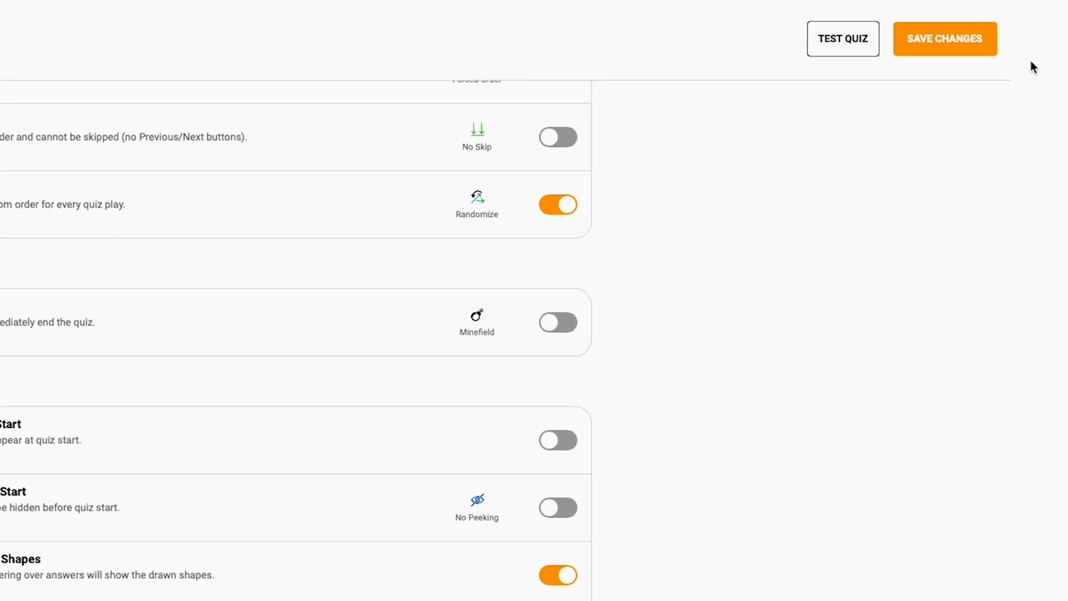
left_click(926, 44)
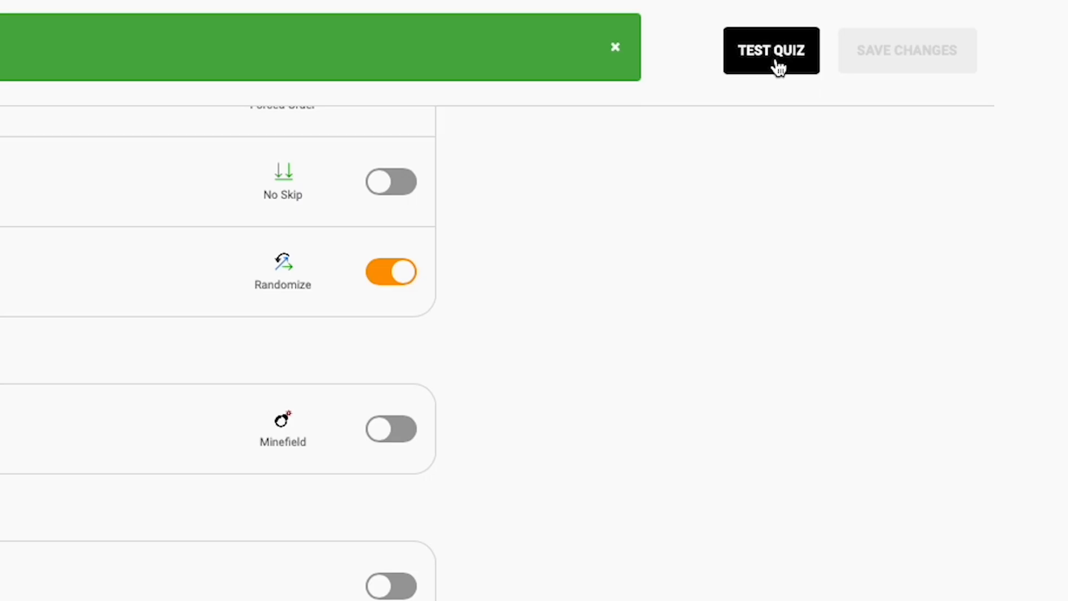
- Open the quiz in test mode and start playing it
left_click(772, 51)
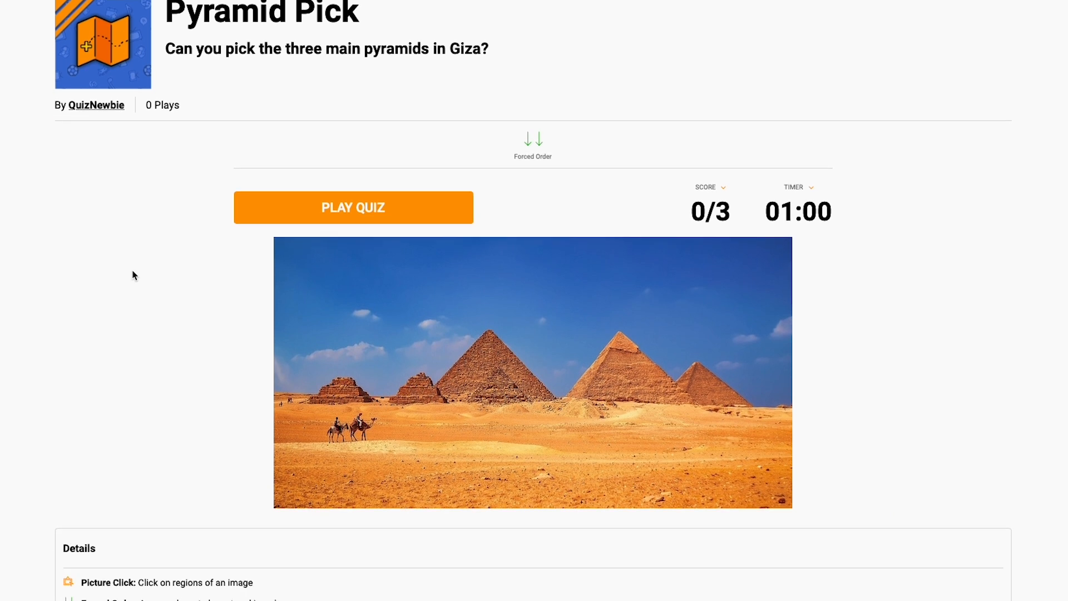
left_click(308, 210)
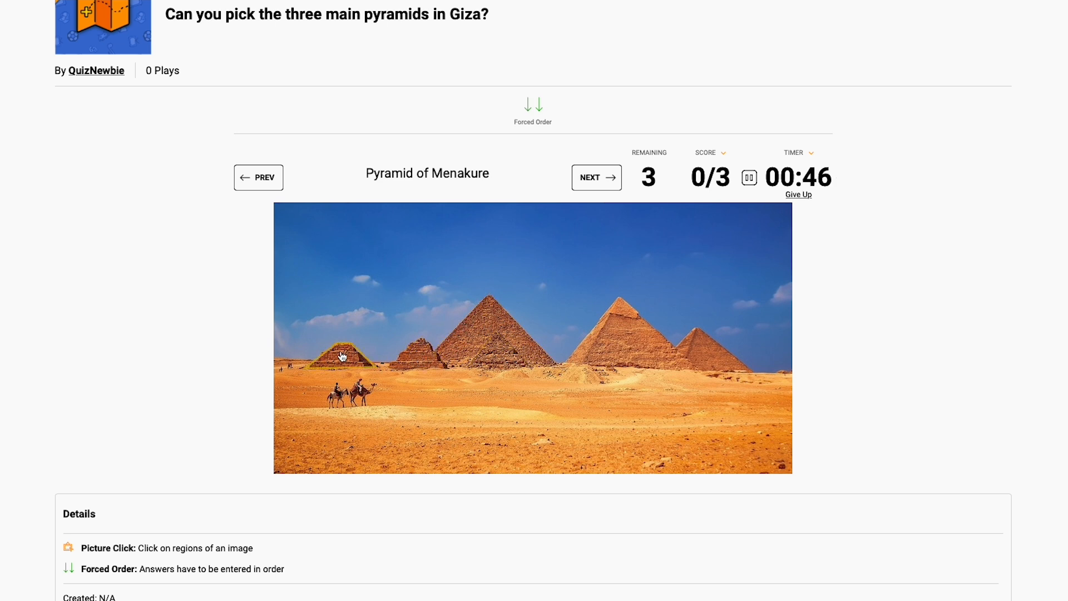
- Test the quiz by picking Menakure and Khafre correctly and answering Great Pyramid of Giza with the small pyramid in front of Menakure
left_click(483, 327)
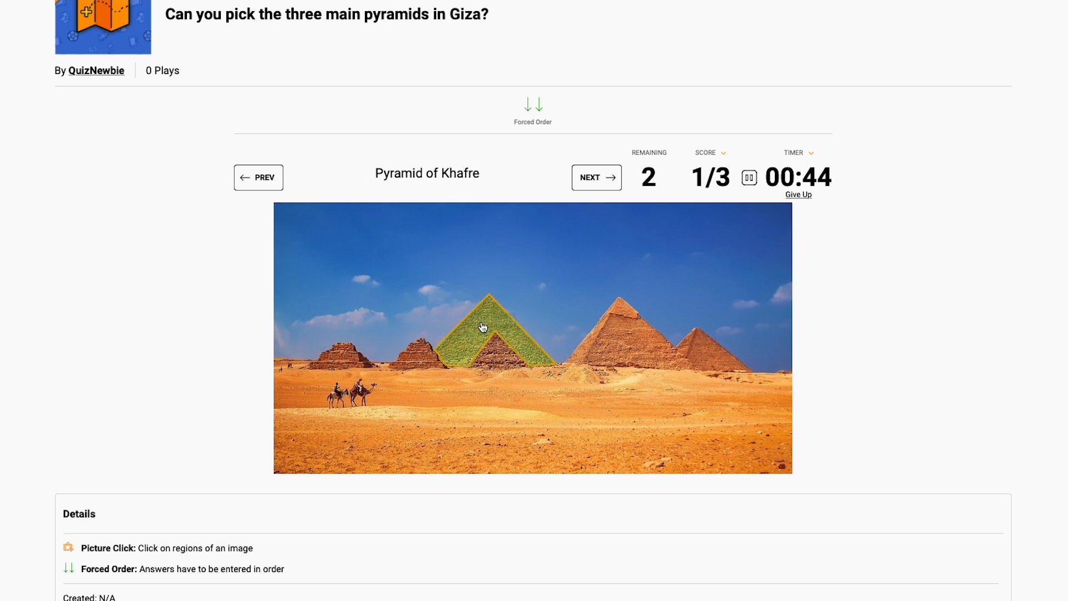
left_click(629, 342)
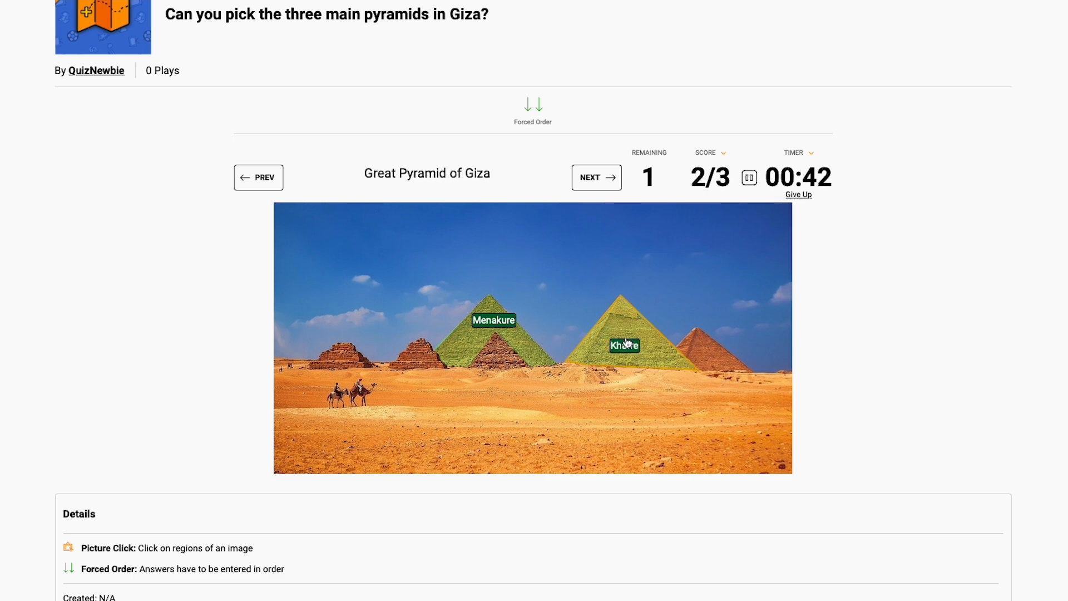
left_click(503, 356)
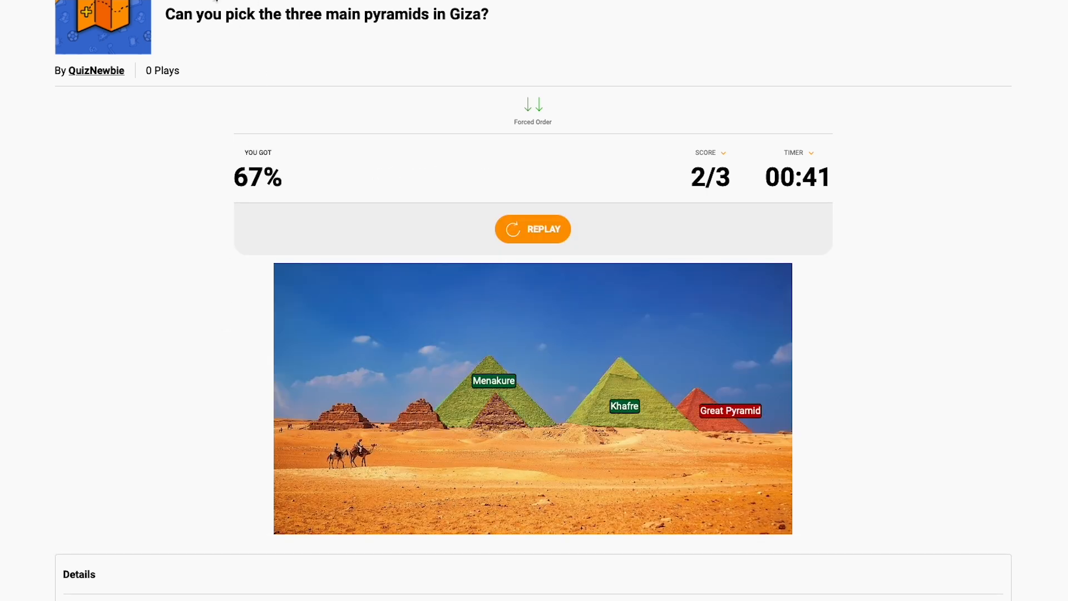
- Return to the quiz editor and contribute the Pyramid Pick quiz with Public visibility
left_click(216, 0)
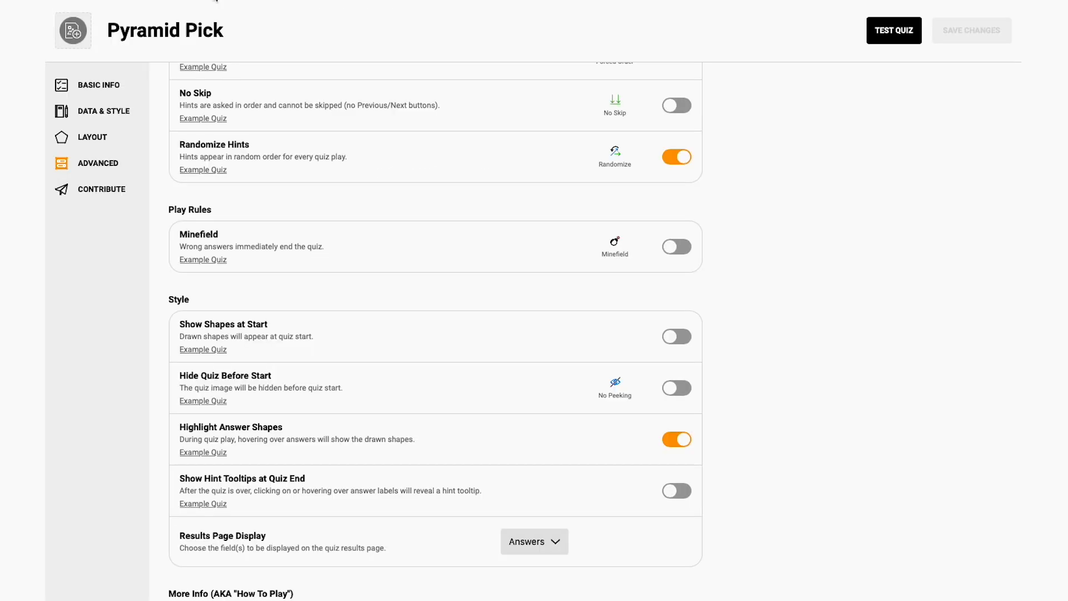
left_click(107, 191)
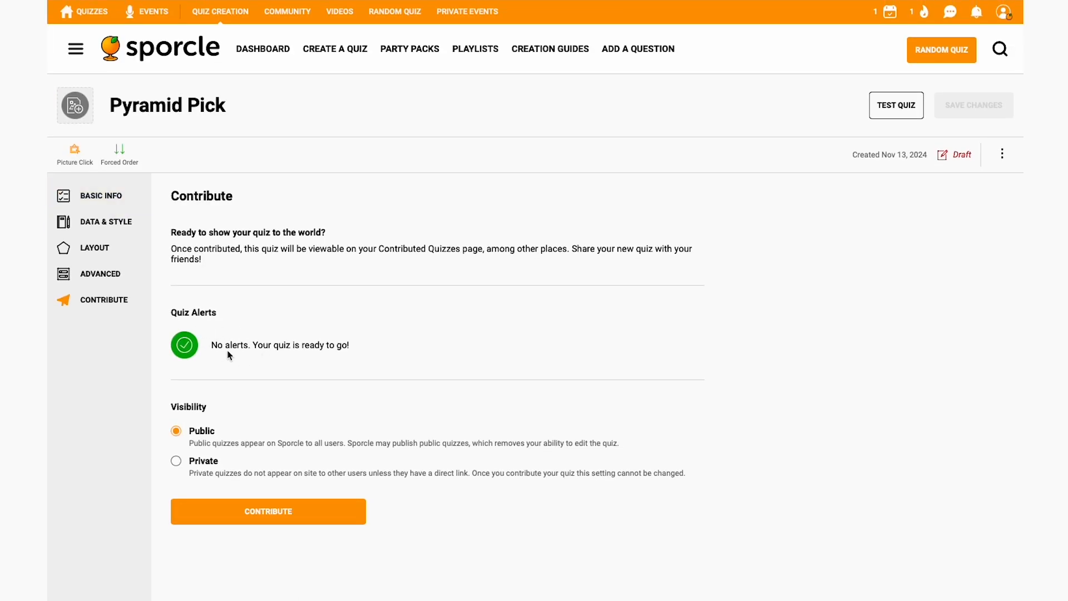
left_click(256, 513)
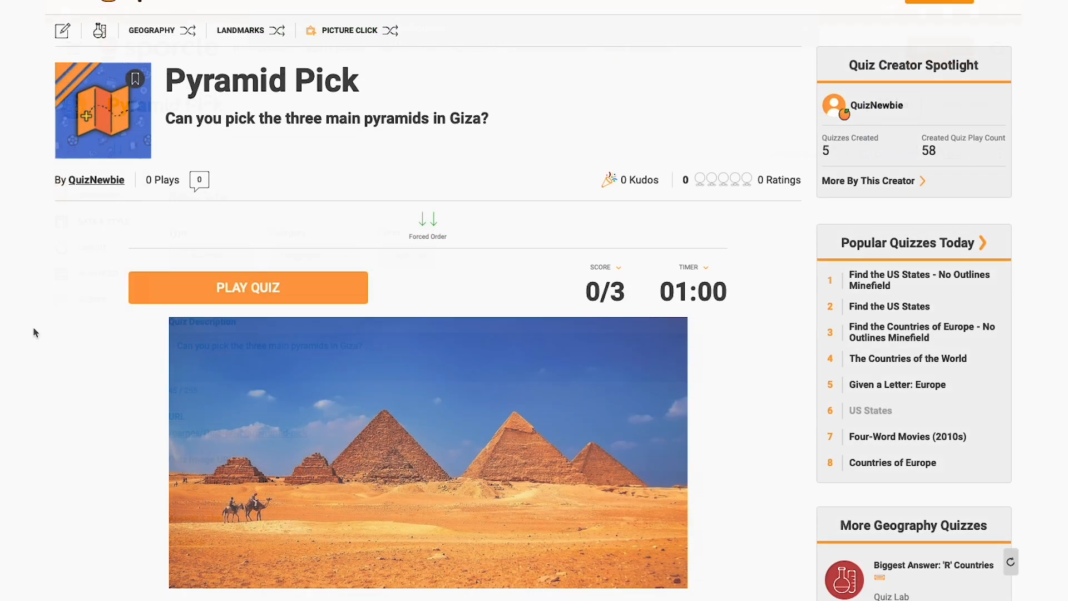
scroll(32, 326, "down", 1)
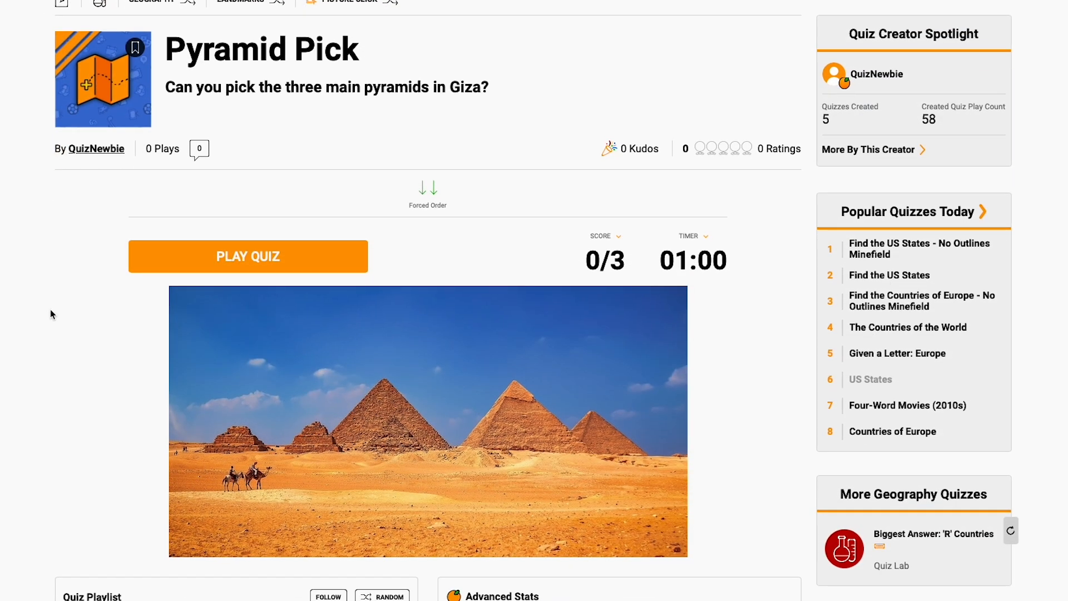